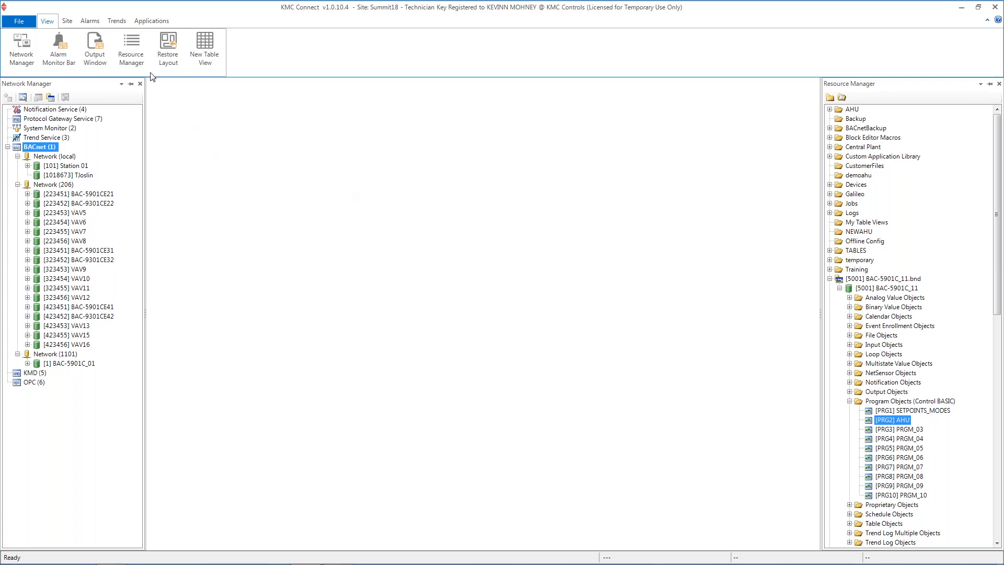
Open the application Selection view and start the Custom Application Wizard.
{"action": "left_click", "coordinate": [151, 23]}
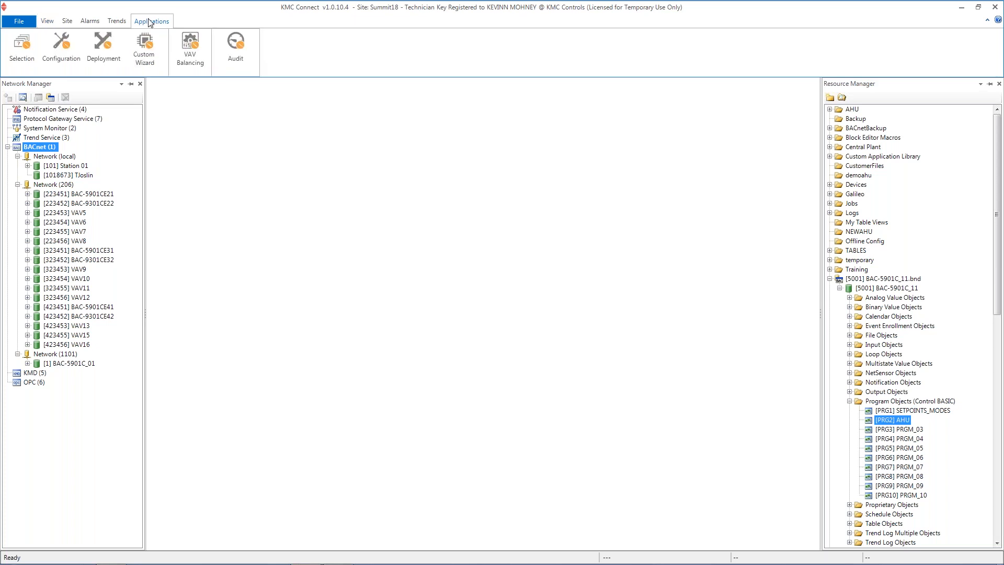
{"action": "left_click", "coordinate": [17, 52]}
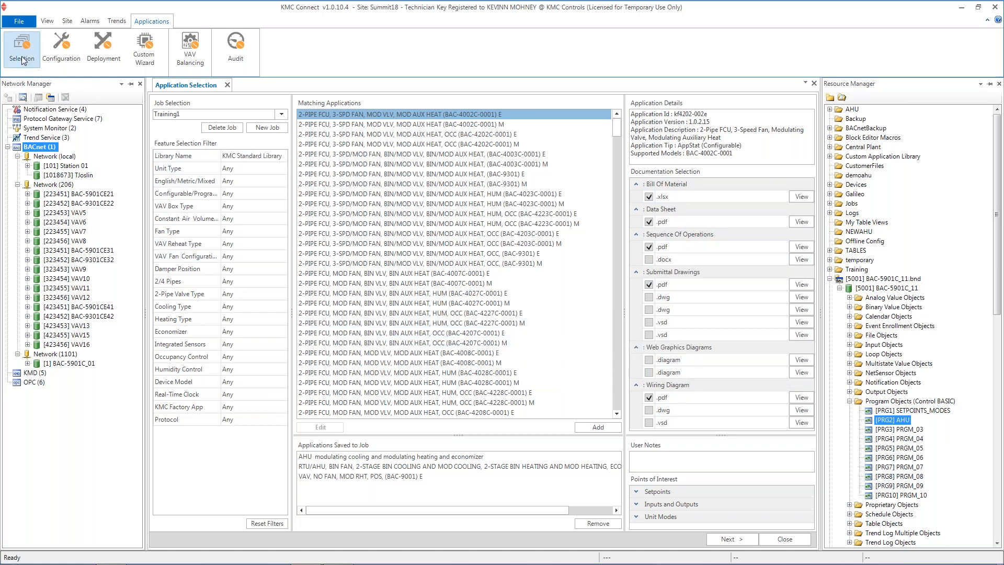
{"action": "left_click", "coordinate": [143, 48]}
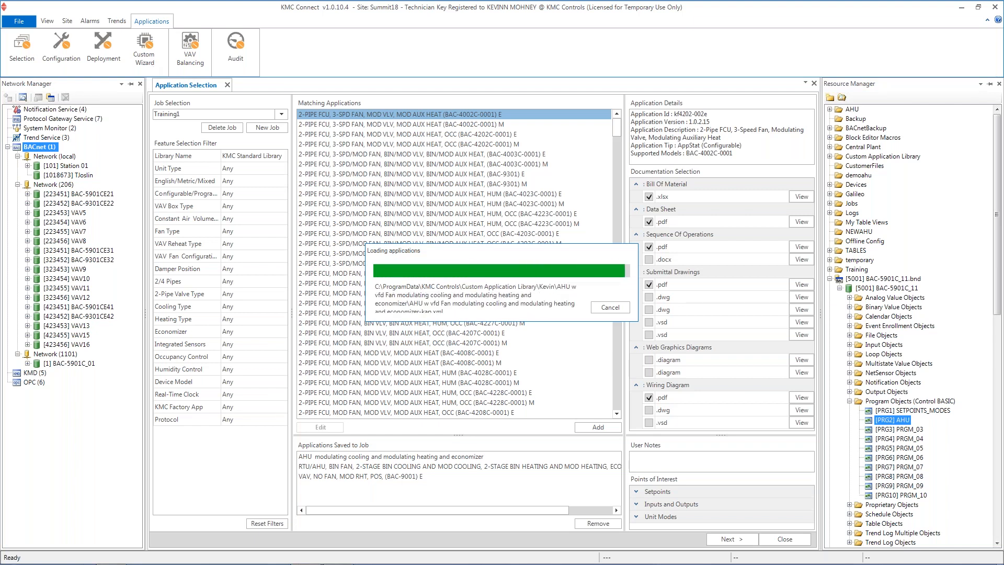
{"action": "left_click", "coordinate": [145, 48]}
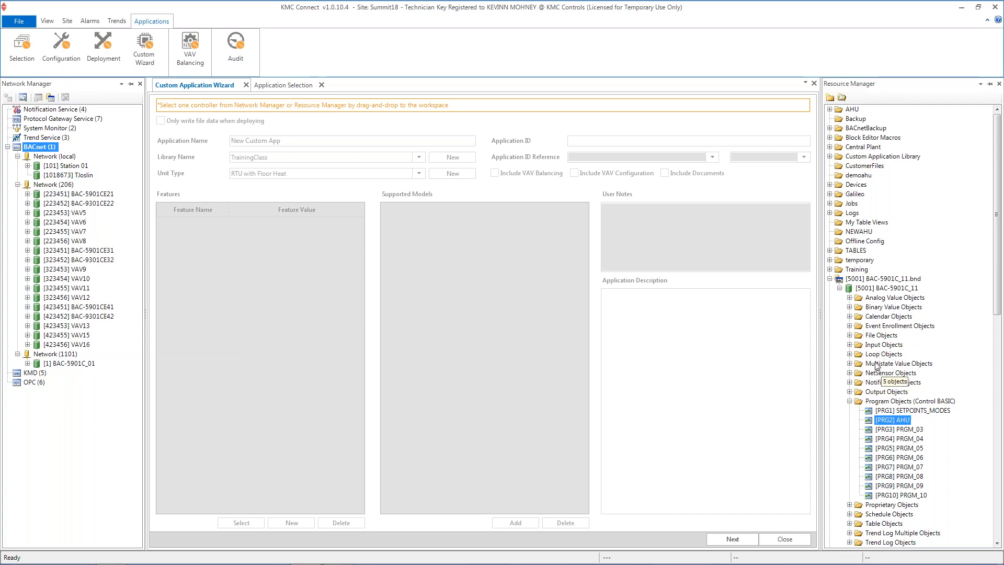
Load the [5001] BAC-5901C_11 controller from the Resource Manager into the custom application workspace.
{"action": "left_click", "coordinate": [897, 424]}
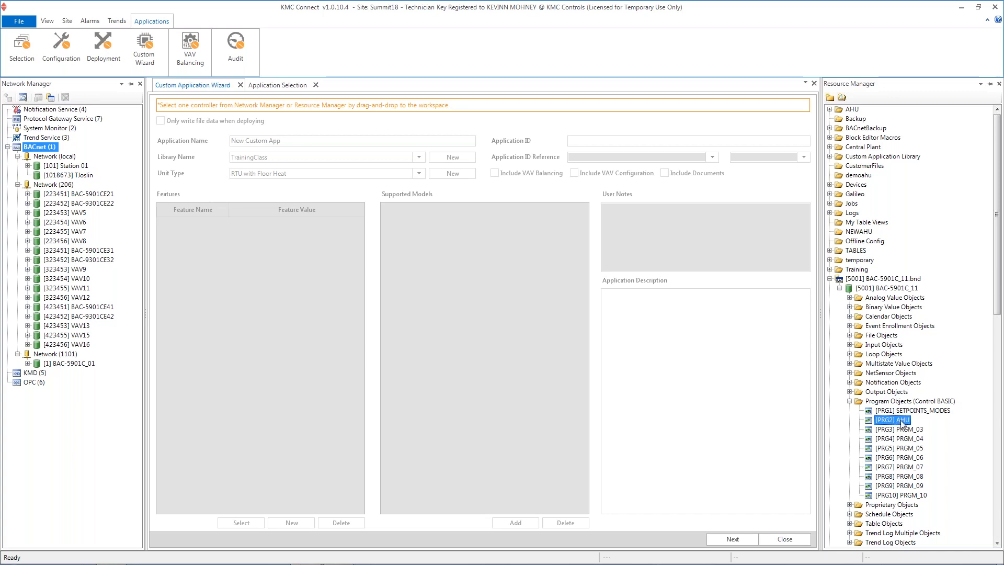
{"action": "left_click_drag", "start_coordinate": [900, 424], "coordinate": [229, 105]}
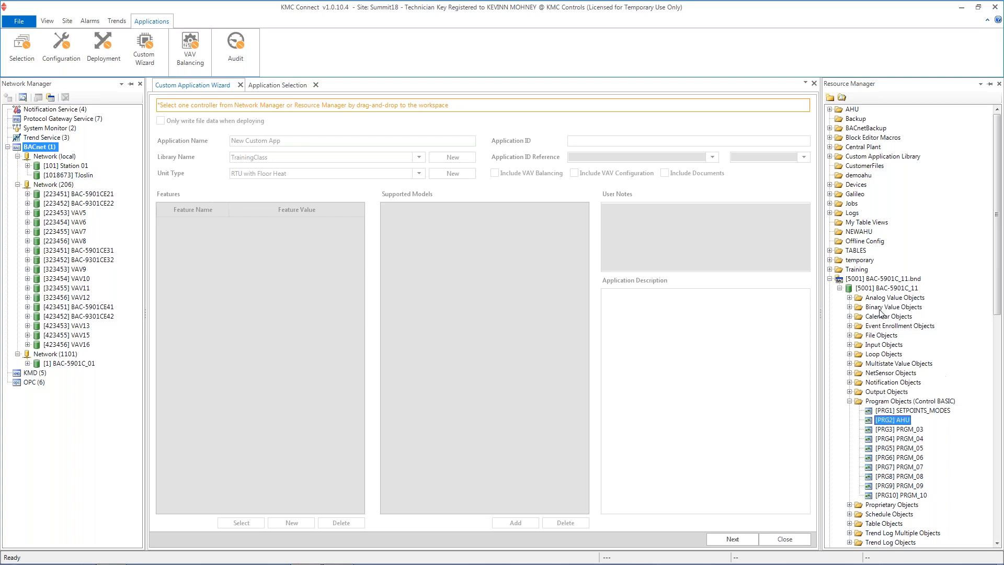
{"action": "left_click", "coordinate": [877, 289]}
{"action": "left_click_drag", "start_coordinate": [876, 291], "coordinate": [256, 108]}
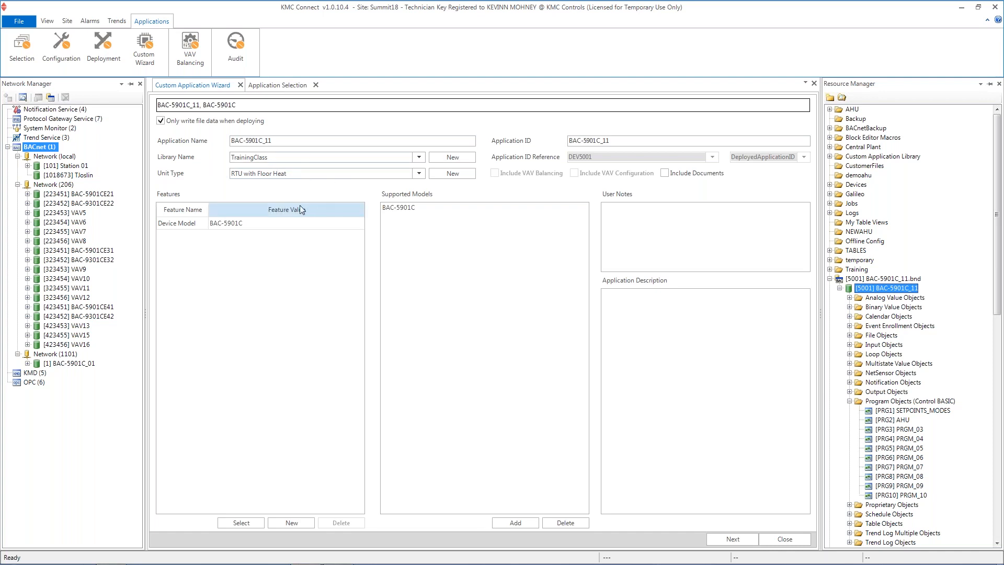
Set the application name to "AHU w/Constant Fan Mod Htg Mod Clg Econ".
{"action": "left_click", "coordinate": [290, 141]}
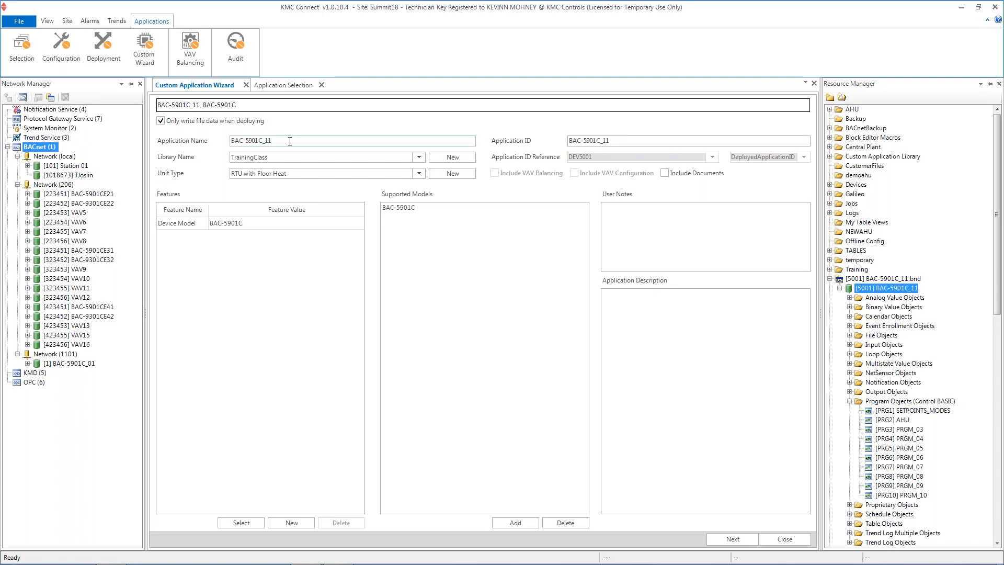
{"action": "key", "text": "BackSpace"}
{"action": "key", "text": "BackSpace"}
{"action": "key", "text": "BackSpace"}
{"action": "key", "text": "BackSpace"}
{"action": "key", "text": "BackSpace"}
{"action": "key", "text": "BackSpace"}
{"action": "key", "text": "BackSpace"}
{"action": "key", "text": "BackSpace"}
{"action": "key", "text": "BackSpace"}
{"action": "key", "text": "BackSpace"}
{"action": "type", "text": "AHU w/Constant Fan Mod Htg Mod Clg ECo"}
{"action": "key", "text": "BackSpace"}
{"action": "key", "text": "BackSpace"}
{"action": "type", "text": "con"}
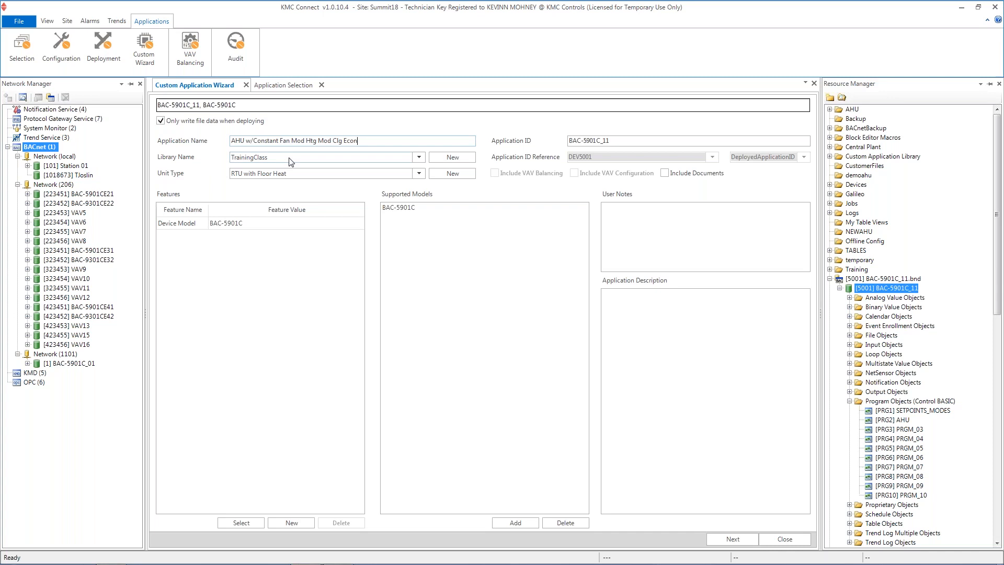
Create a new library named "Toms" for the custom application.
{"action": "left_click", "coordinate": [453, 158]}
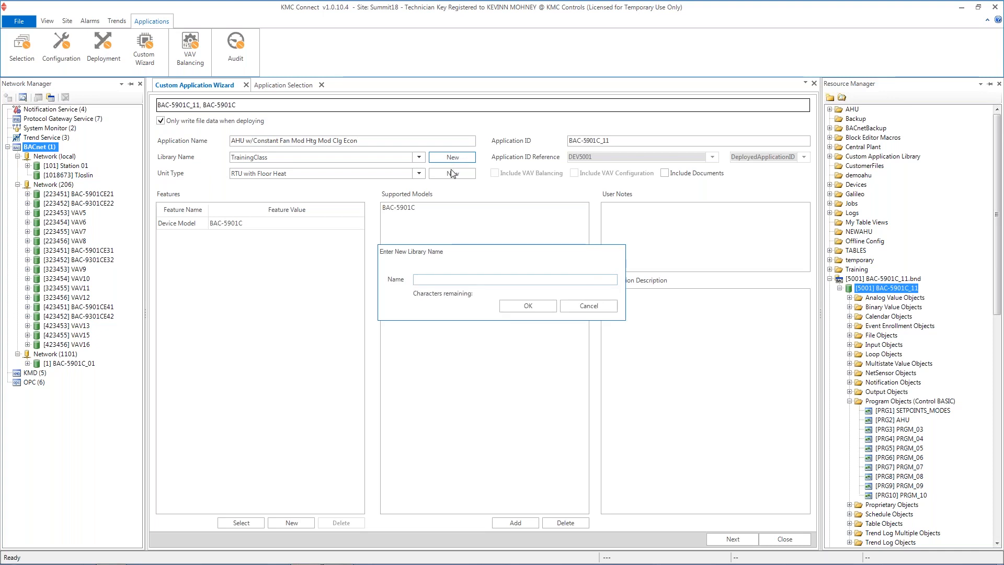
{"action": "type", "text": "Toms"}
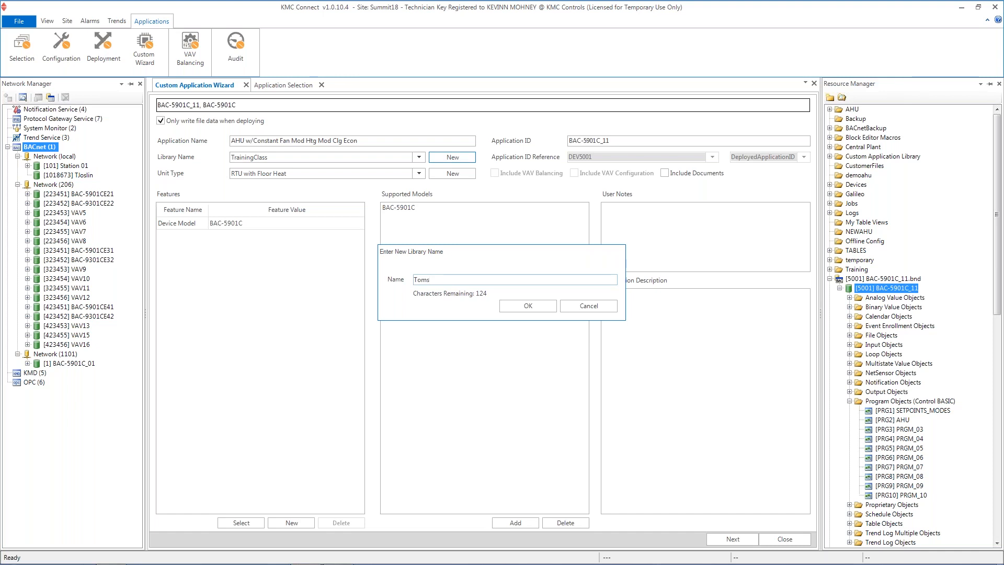
{"action": "left_click", "coordinate": [523, 306]}
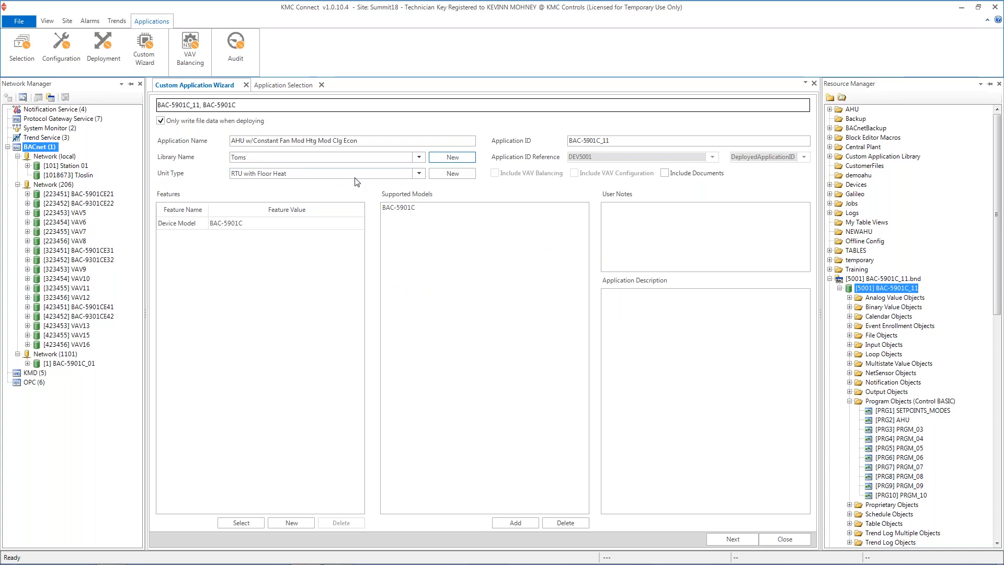
Set the application's unit type to AHU without adding a new application type.
{"action": "left_click", "coordinate": [419, 173]}
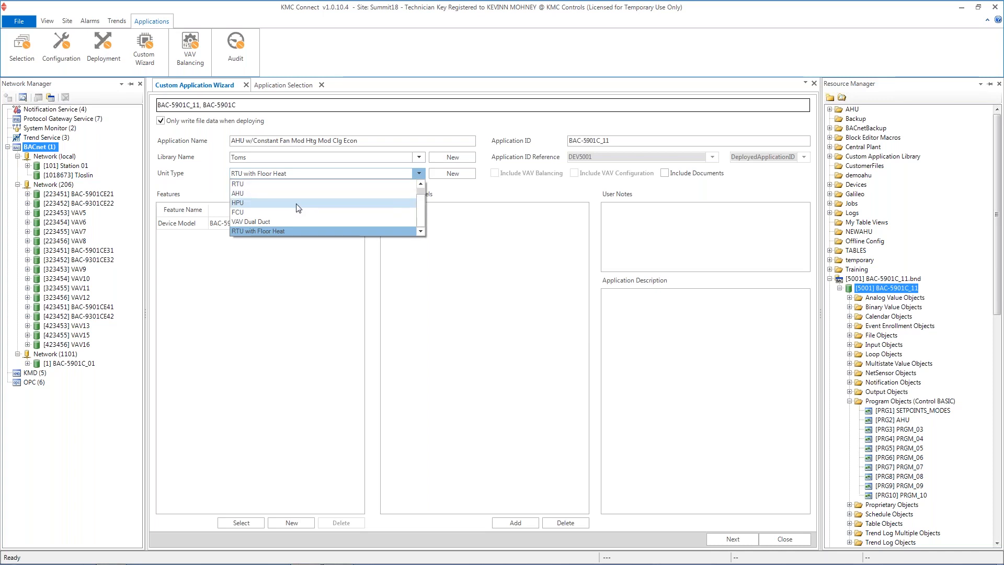
{"action": "scroll", "coordinate": [420, 205], "scroll_direction": "up", "scroll_amount": 1}
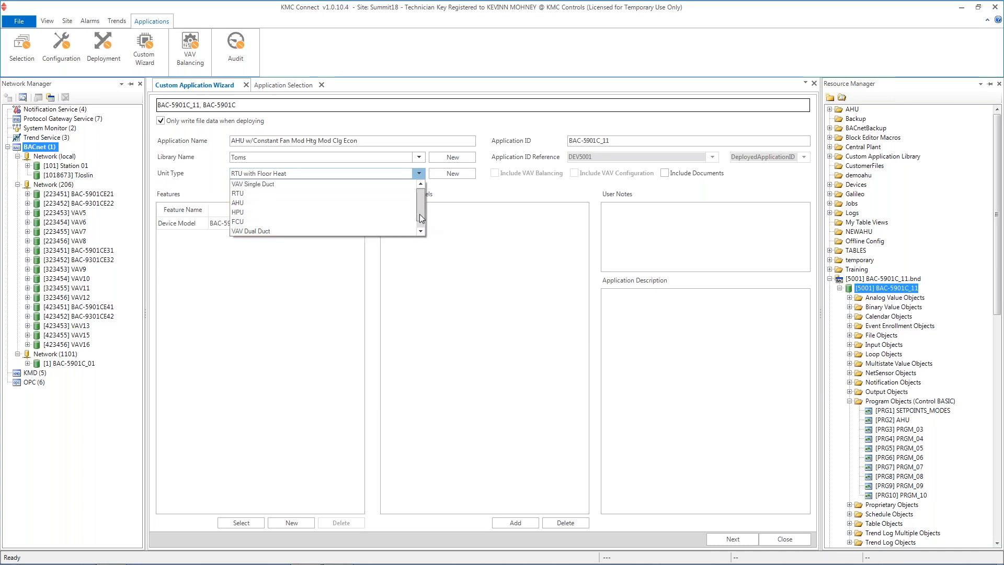
{"action": "left_click_drag", "start_coordinate": [419, 205], "coordinate": [419, 221]}
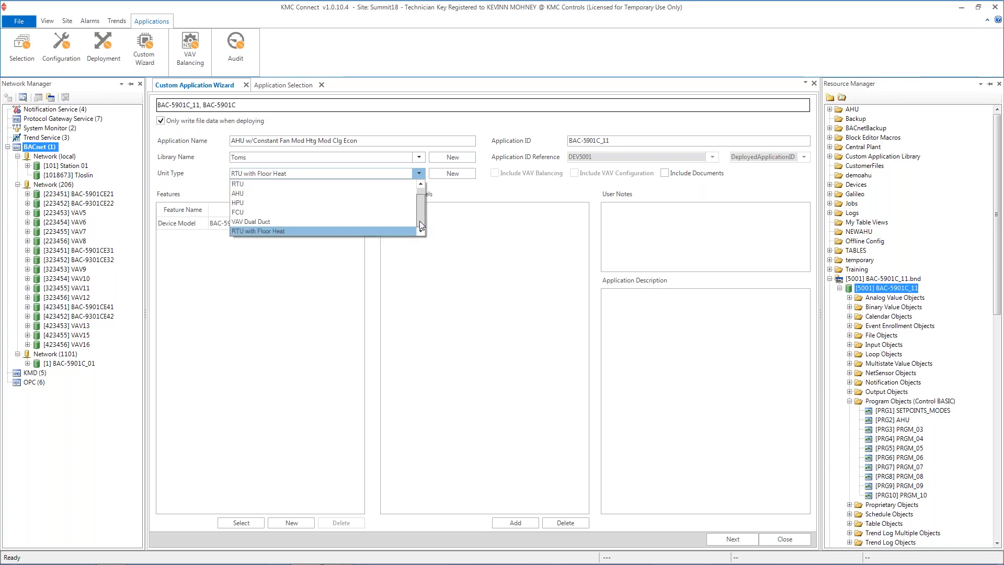
{"action": "left_click", "coordinate": [258, 194]}
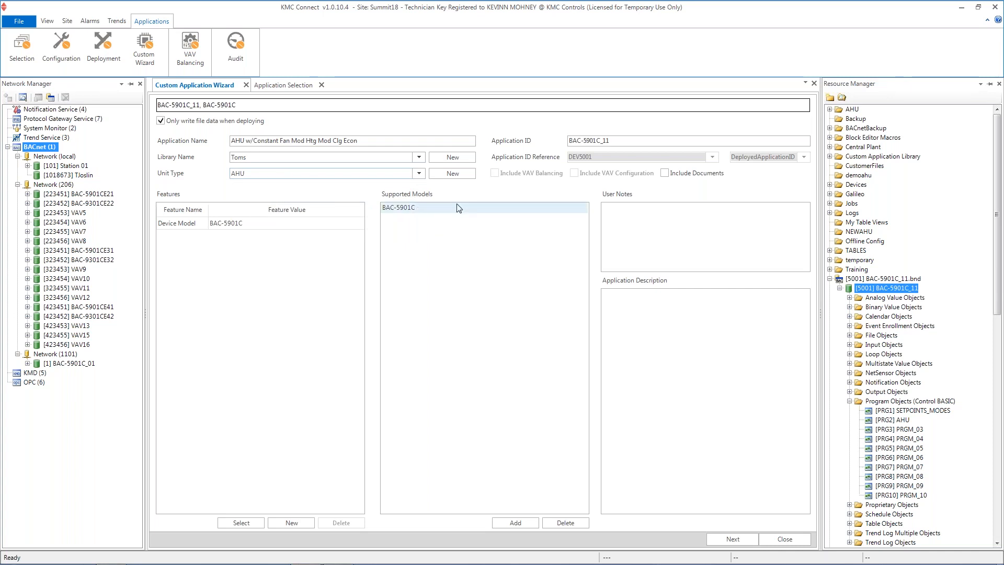
{"action": "left_click", "coordinate": [453, 176]}
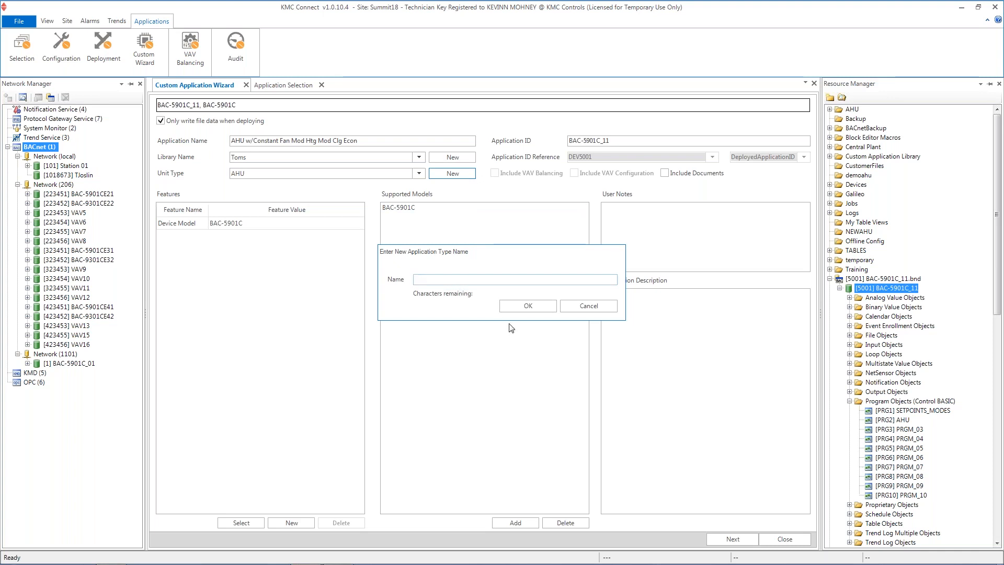
{"action": "left_click", "coordinate": [588, 307]}
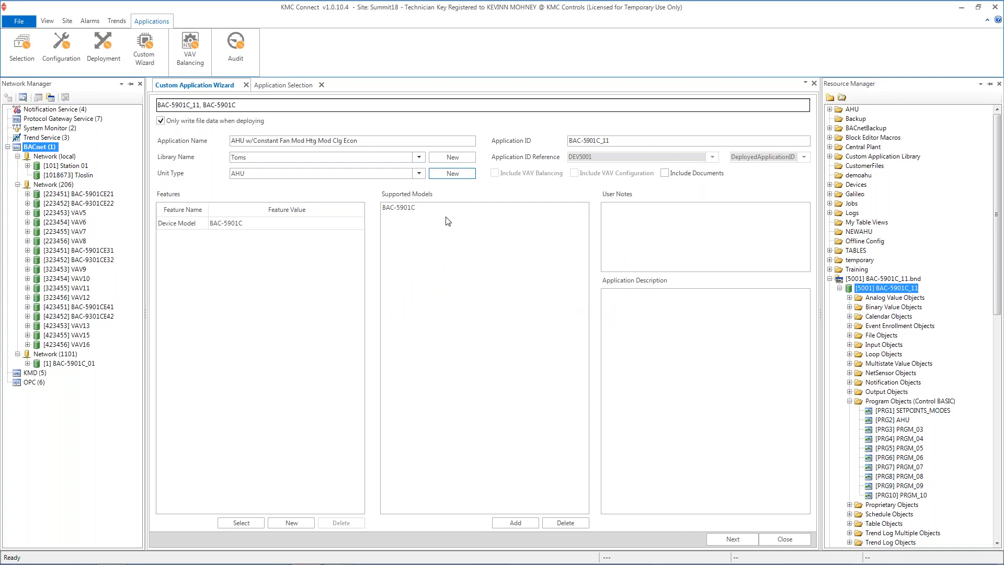
Set the application ID to AHUVer3 and enable including documents with the application.
{"action": "left_click", "coordinate": [635, 140]}
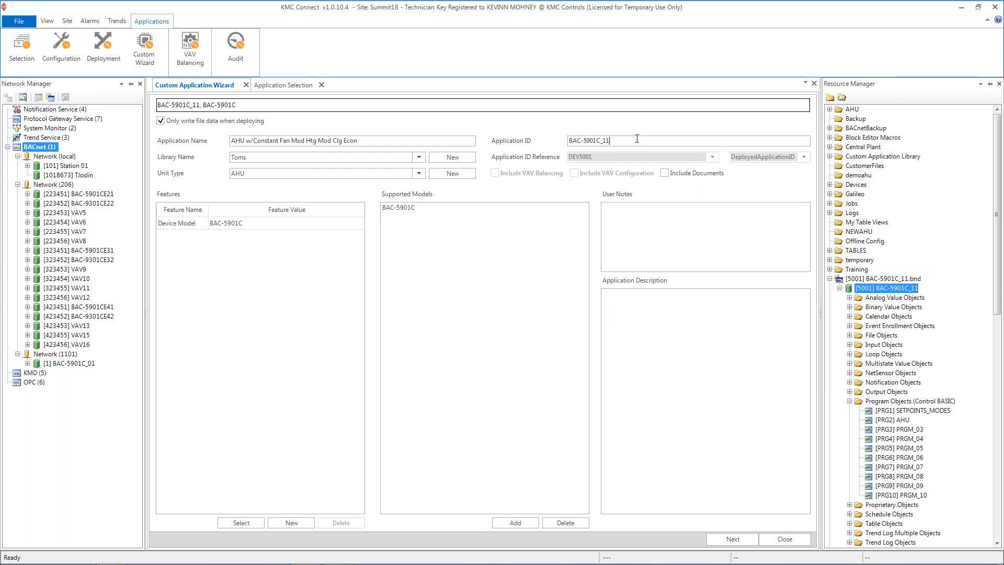
{"action": "key", "text": "BackSpace"}
{"action": "key", "text": "BackSpace"}
{"action": "key", "text": "BackSpace"}
{"action": "key", "text": "BackSpace"}
{"action": "type", "text": "A"}
{"action": "type", "text": "HUVer"}
{"action": "type", "text": "3"}
{"action": "left_click", "coordinate": [235, 230]}
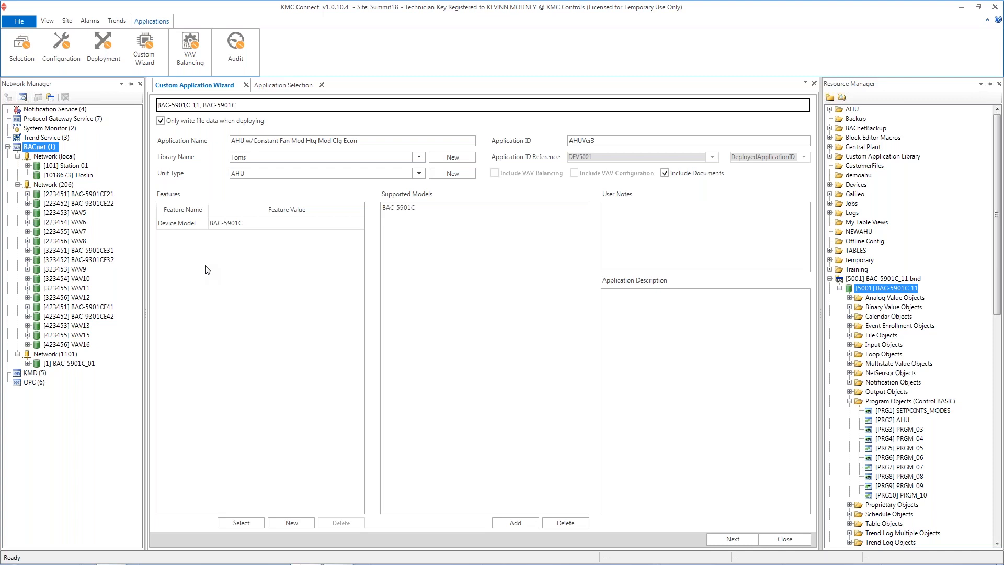
Check the feature filters in the Application Selection view and select the English and Programmable features for the custom application.
{"action": "left_click", "coordinate": [302, 86]}
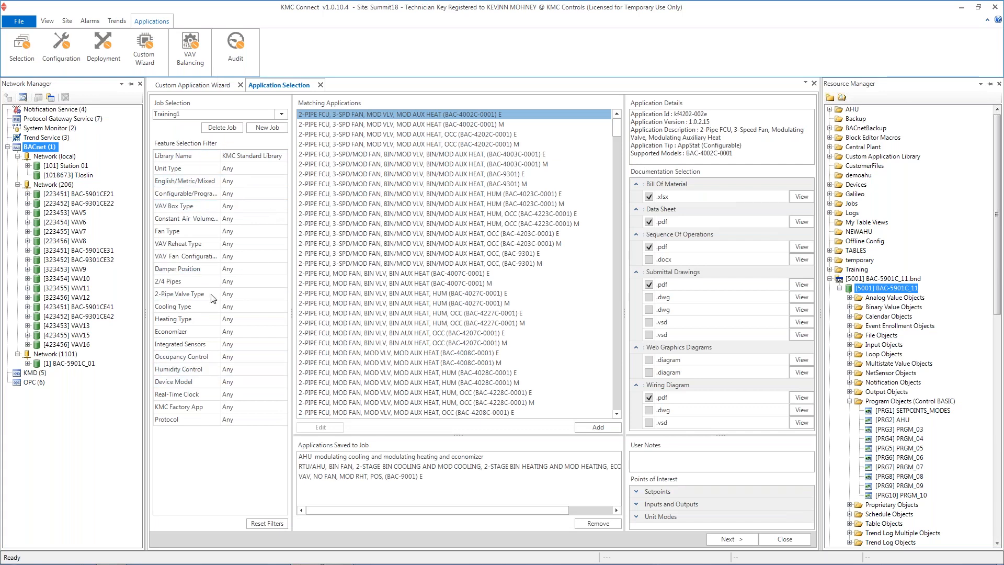
{"action": "left_click", "coordinate": [192, 86]}
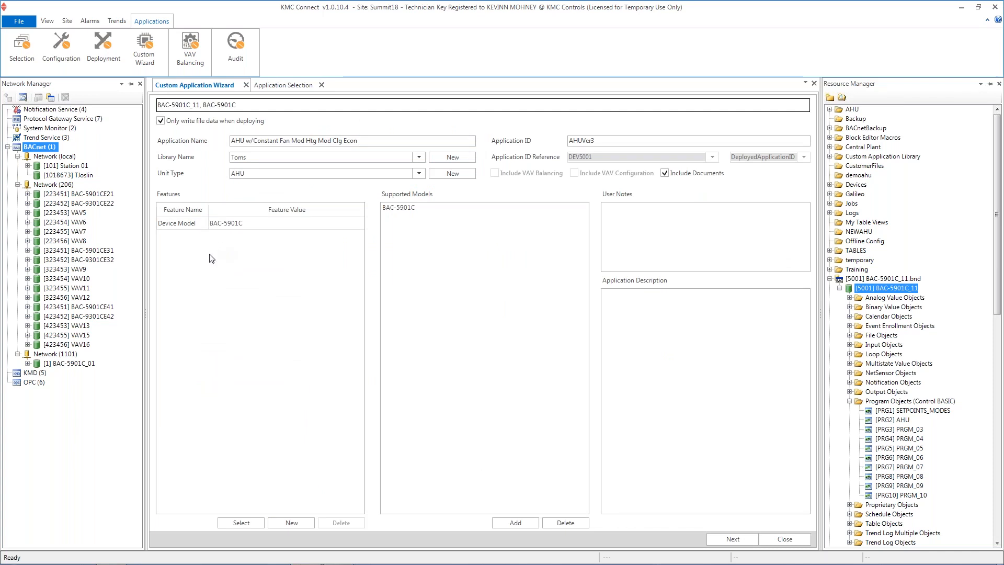
{"action": "left_click", "coordinate": [240, 522]}
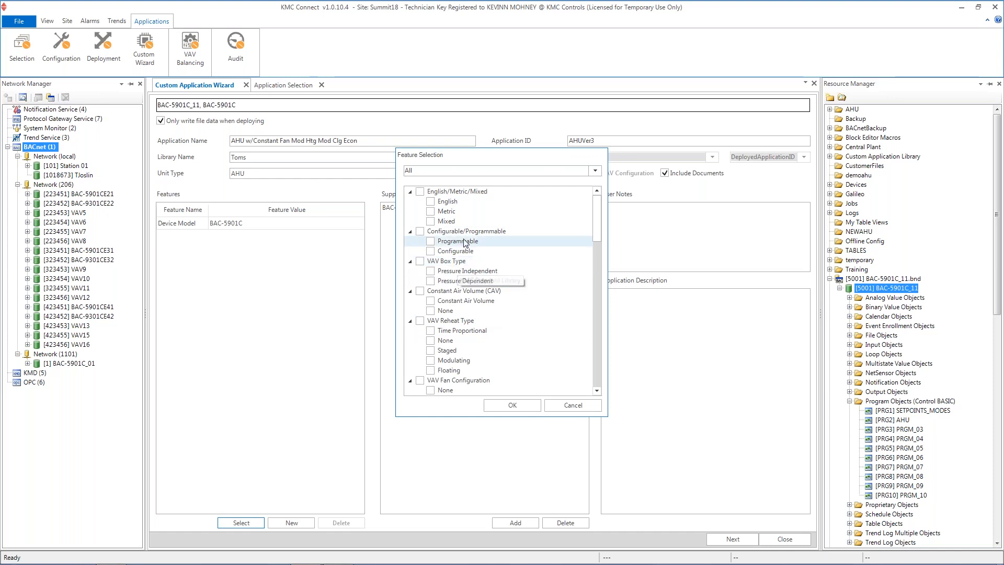
{"action": "left_click", "coordinate": [431, 202]}
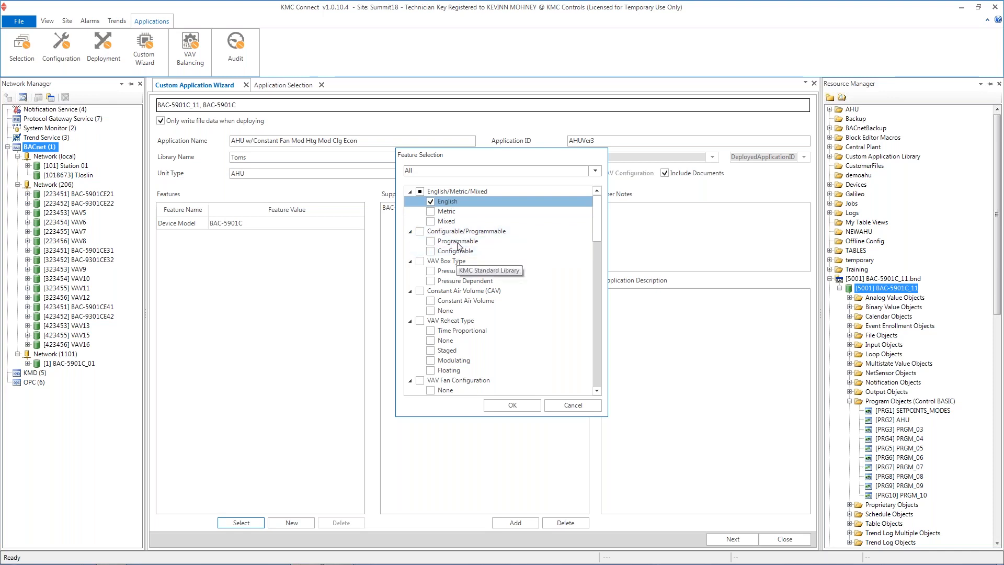
{"action": "left_click", "coordinate": [430, 244]}
{"action": "left_click", "coordinate": [430, 242]}
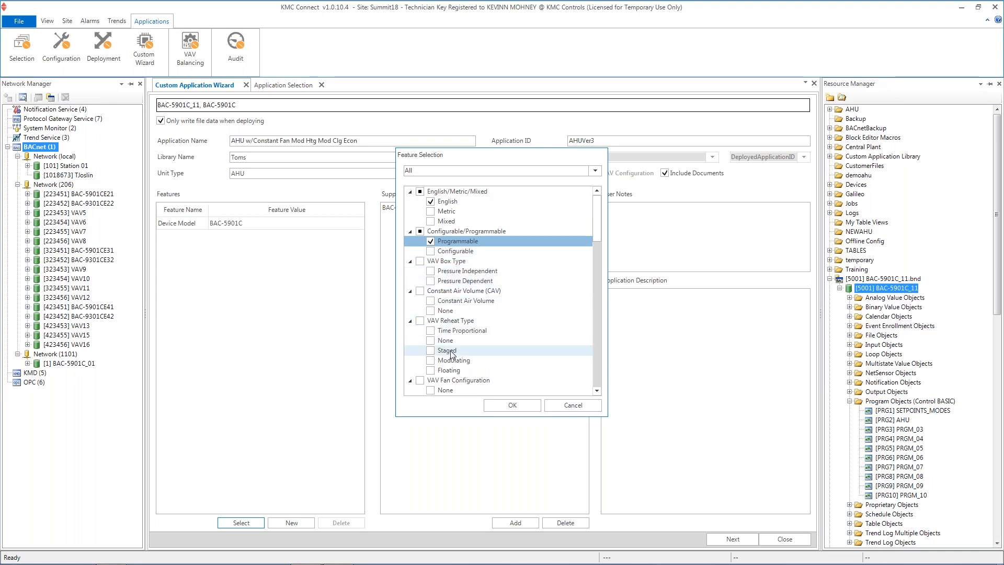
Select Real-Time Clock Yes, Protocol BACnet and Fan Type Constant as application features.
{"action": "left_click", "coordinate": [597, 391]}
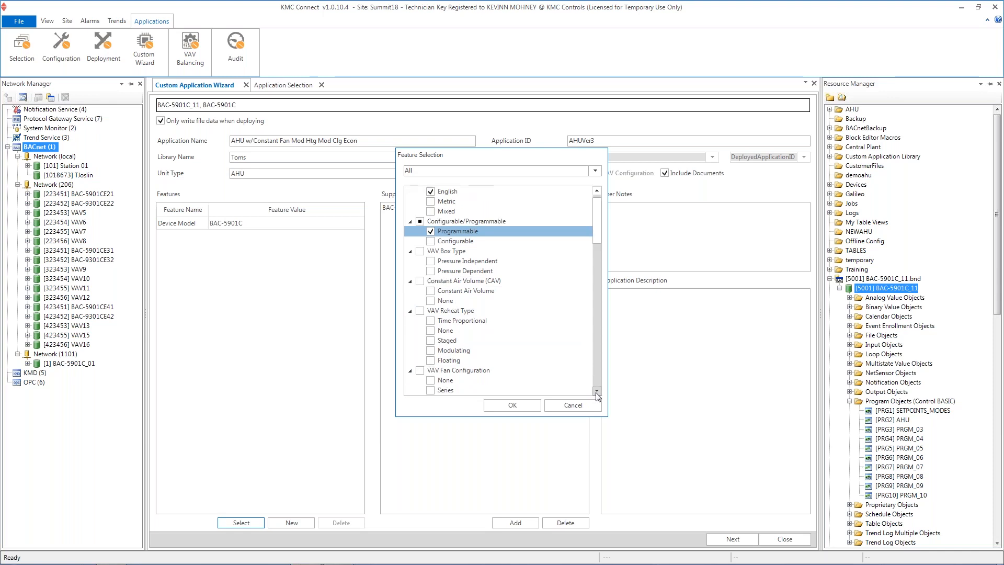
{"action": "left_click_drag", "start_coordinate": [597, 391], "coordinate": [596, 391]}
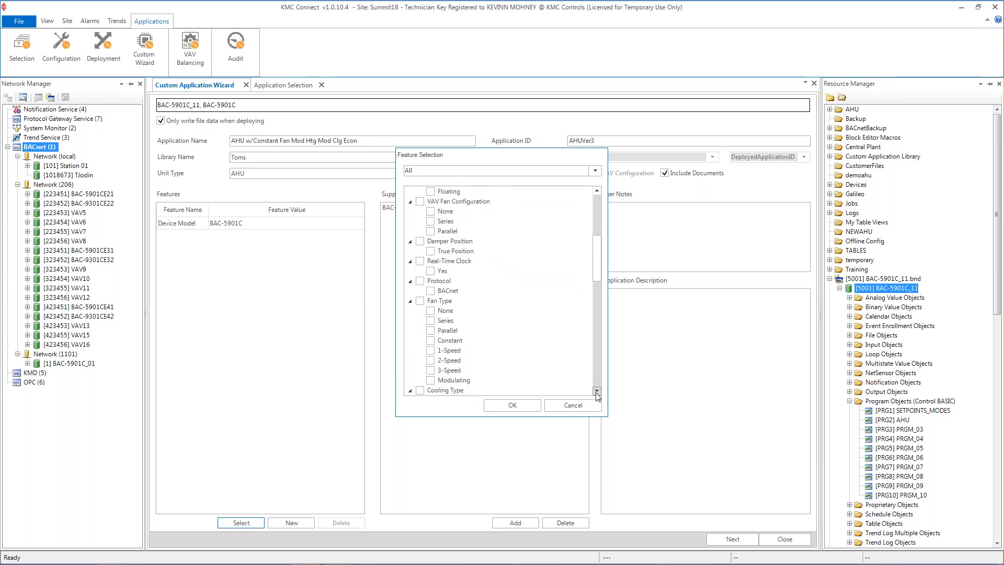
{"action": "left_click", "coordinate": [439, 273]}
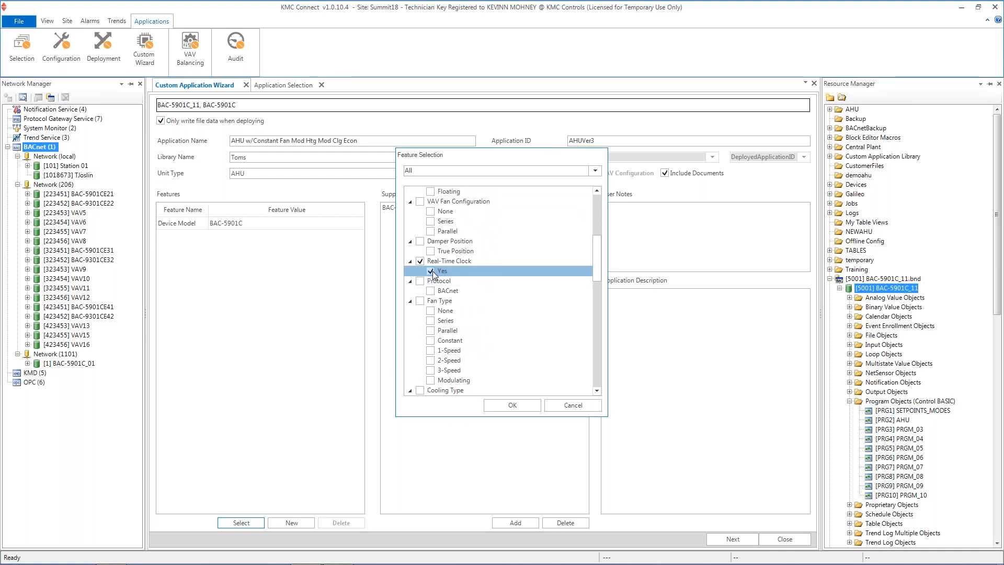
{"action": "left_click", "coordinate": [433, 292]}
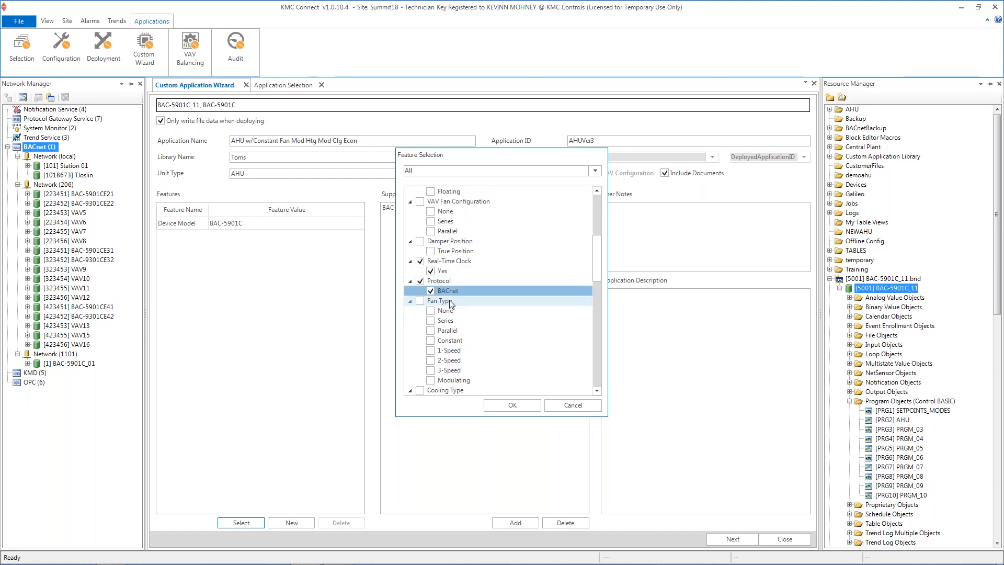
{"action": "left_click", "coordinate": [434, 341]}
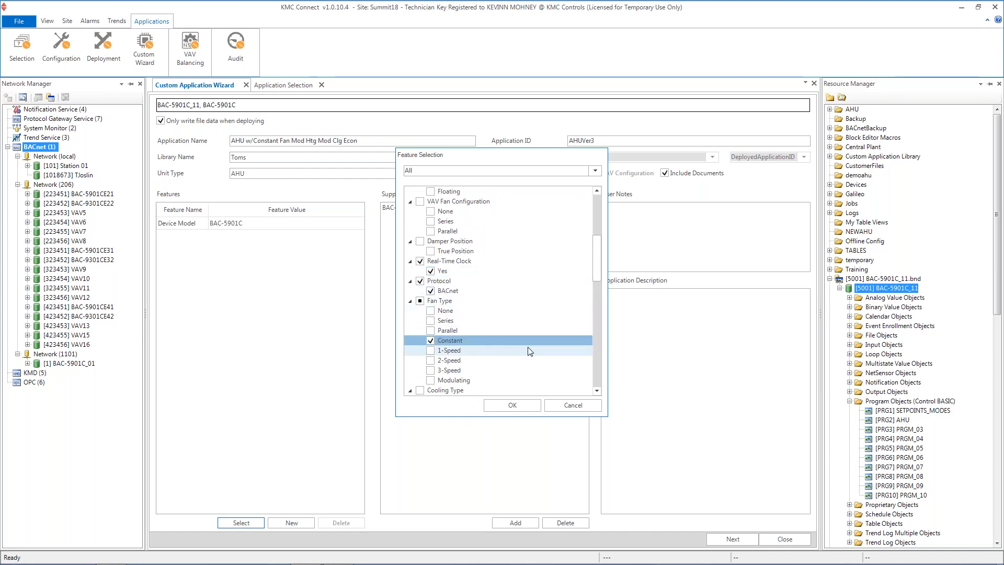
Select Modulating for both cooling and heating type, and Economizer for the economizer feature.
{"action": "left_click_drag", "start_coordinate": [599, 278], "coordinate": [598, 299]}
{"action": "left_click", "coordinate": [431, 307]}
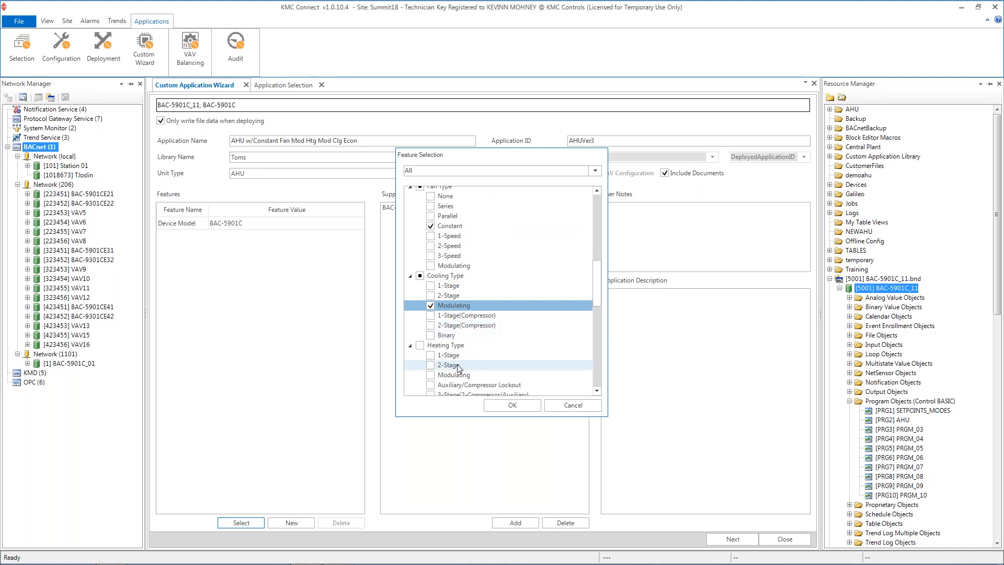
{"action": "left_click", "coordinate": [431, 375]}
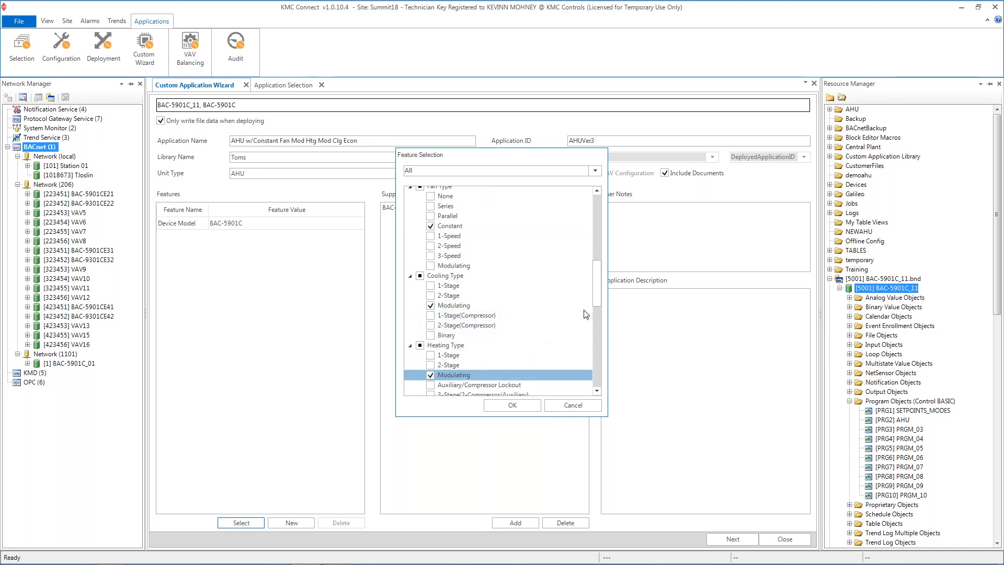
{"action": "left_click_drag", "start_coordinate": [597, 293], "coordinate": [595, 306]}
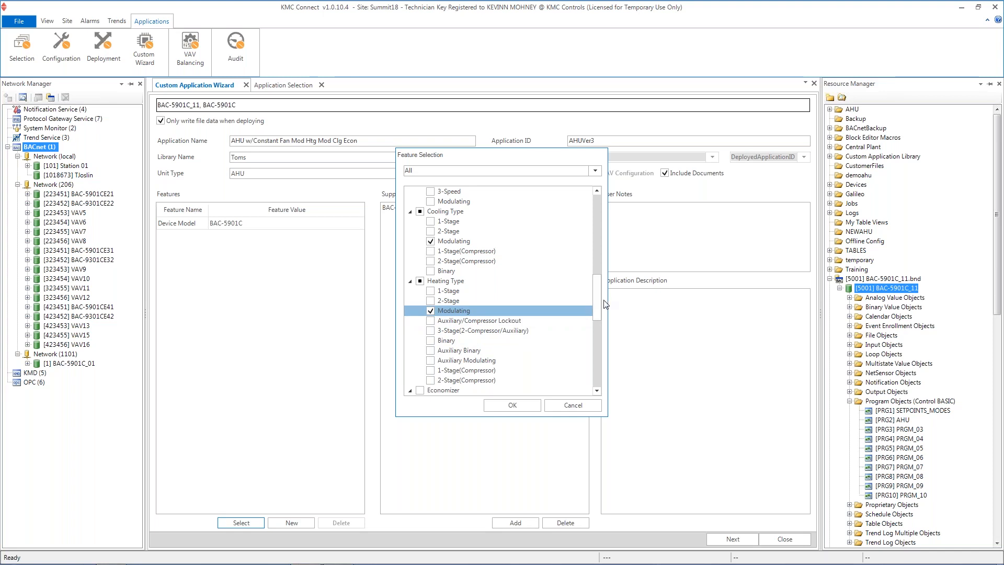
{"action": "left_click_drag", "start_coordinate": [600, 306], "coordinate": [599, 330]}
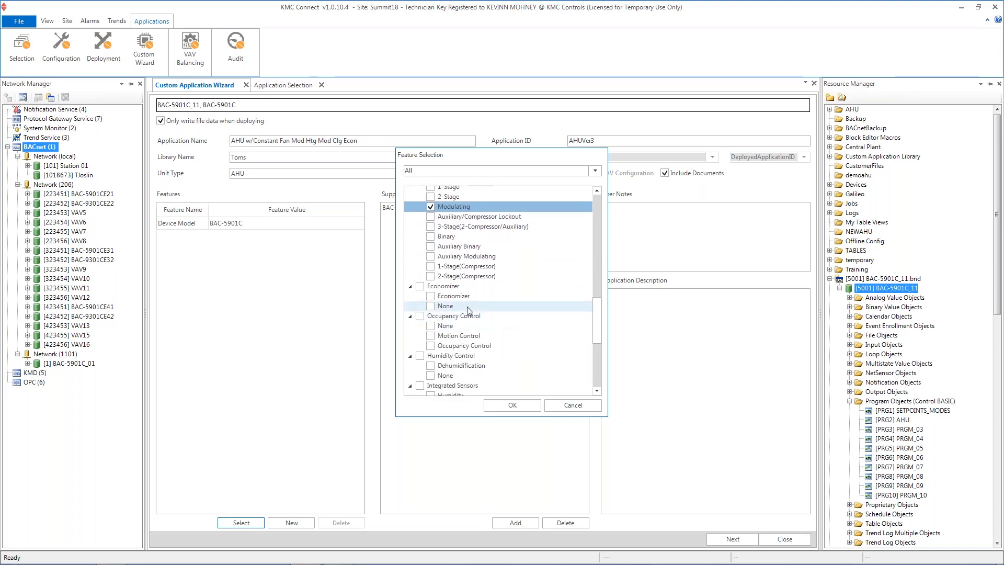
{"action": "left_click", "coordinate": [432, 298]}
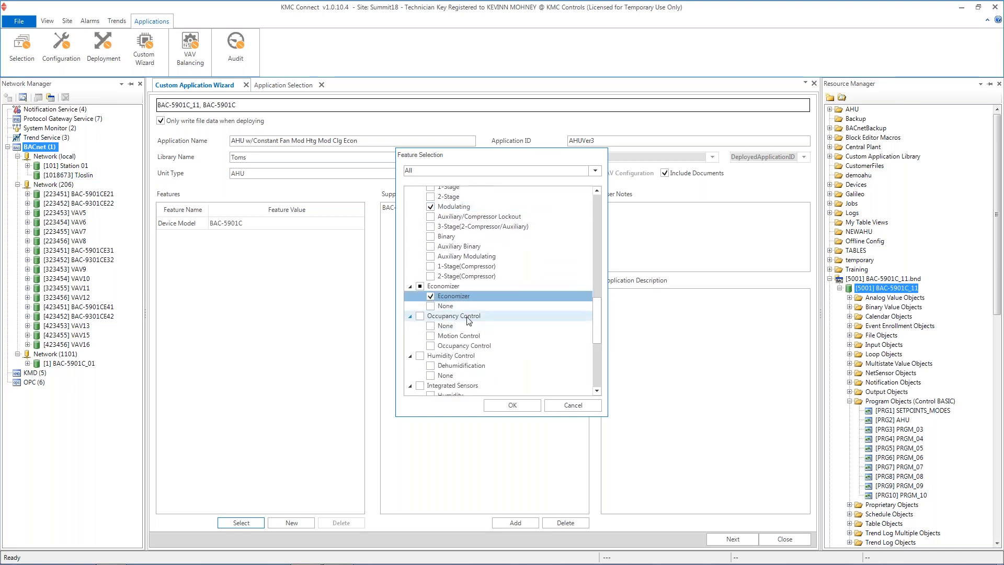
Select None for the Occupancy Control, Humidity Control and Integrated Sensors features.
{"action": "left_click", "coordinate": [429, 326]}
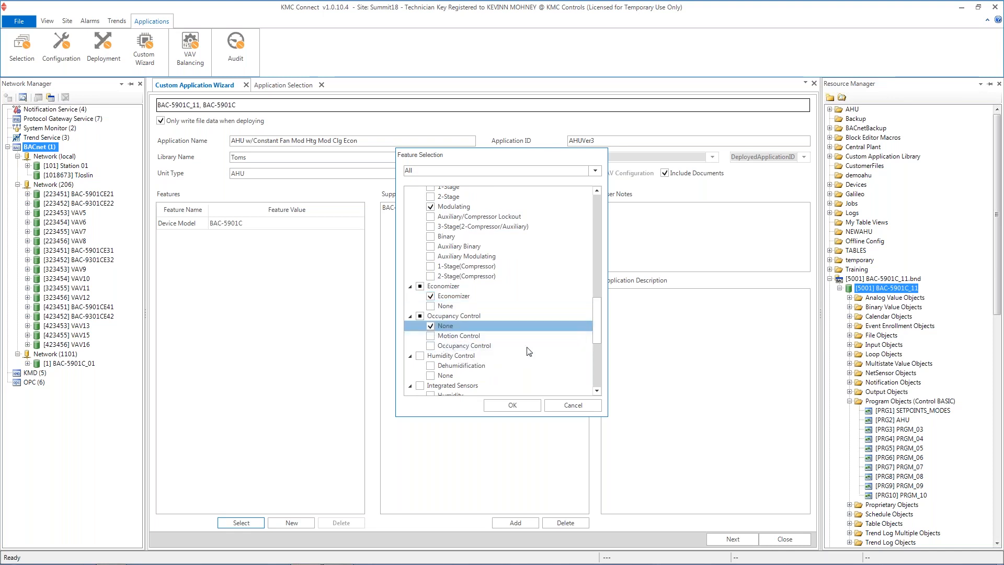
{"action": "left_click", "coordinate": [430, 375]}
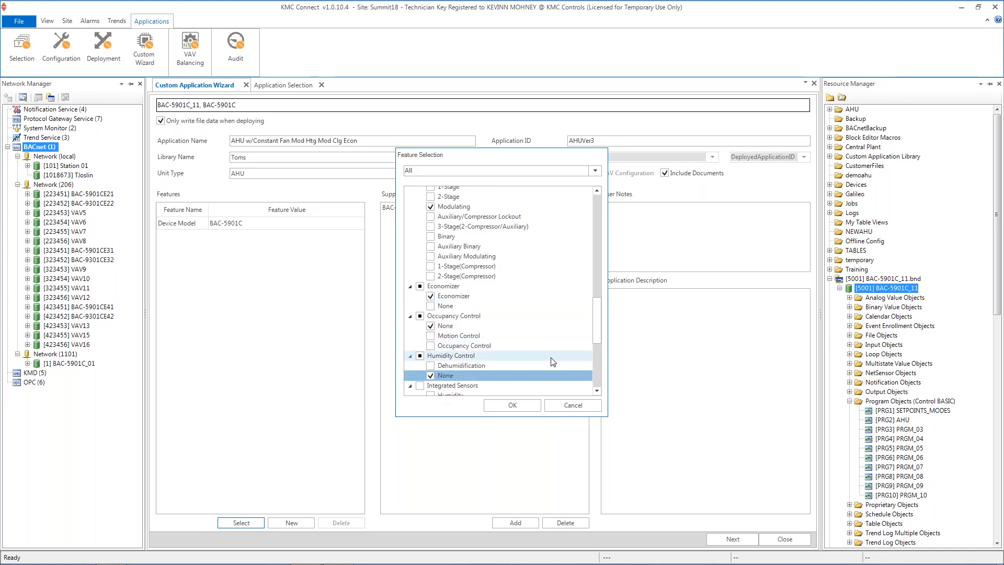
{"action": "left_click_drag", "start_coordinate": [597, 324], "coordinate": [597, 353]}
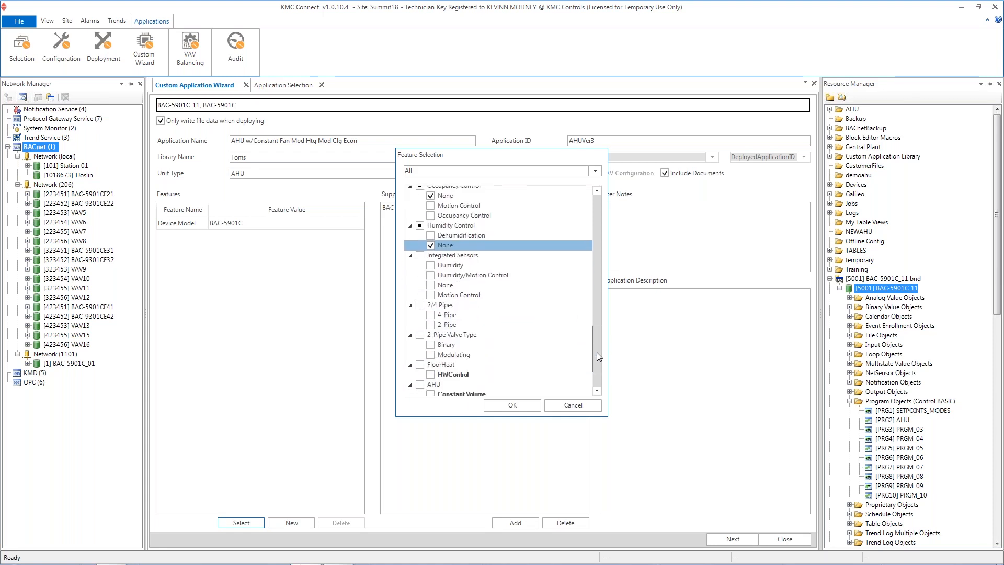
{"action": "left_click", "coordinate": [432, 285]}
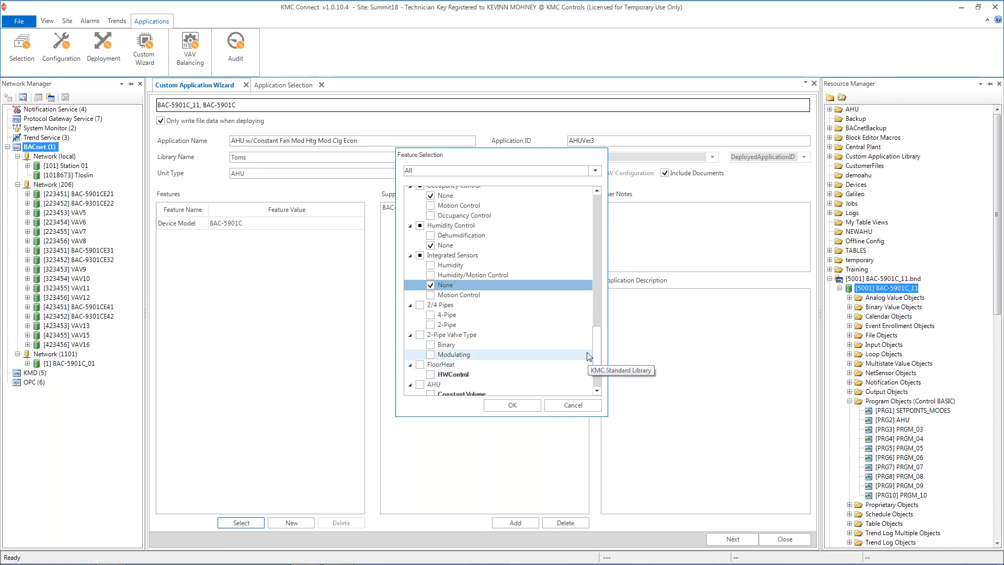
Select Constant Volume for AHU and VFD for Fan, and apply the selected features to the application.
{"action": "scroll", "coordinate": [593, 353], "scroll_direction": "down", "scroll_amount": 2}
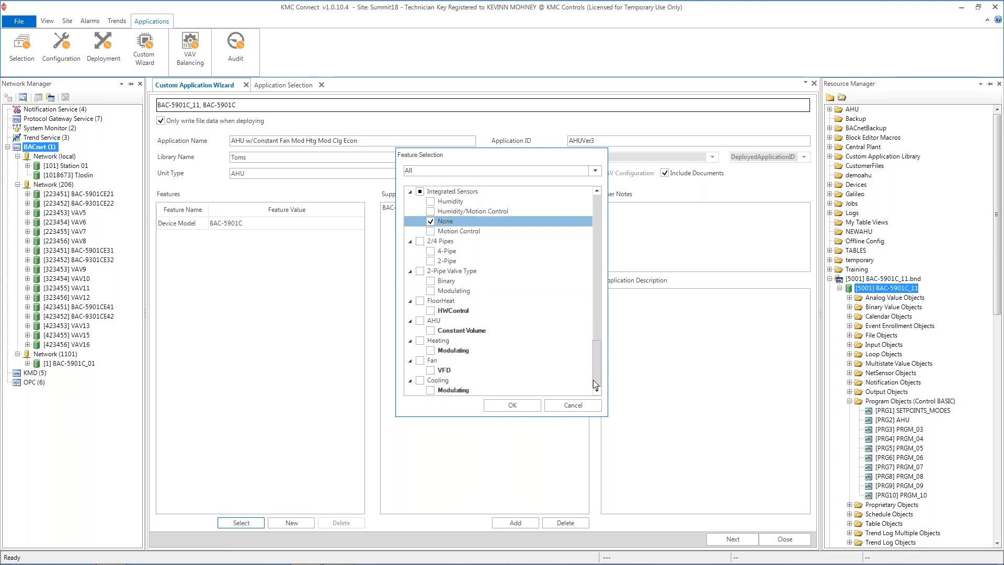
{"action": "left_click", "coordinate": [431, 330]}
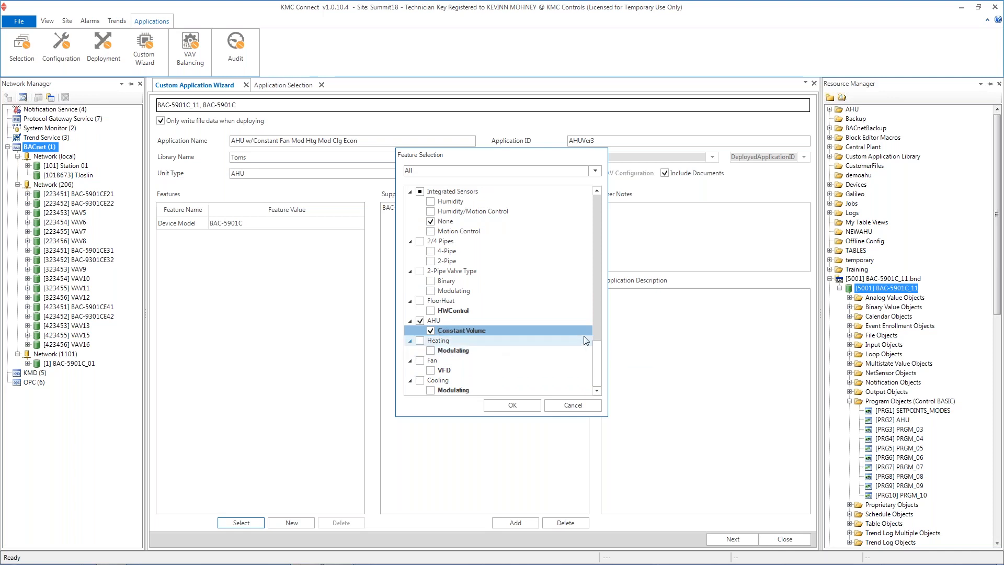
{"action": "left_click", "coordinate": [431, 371]}
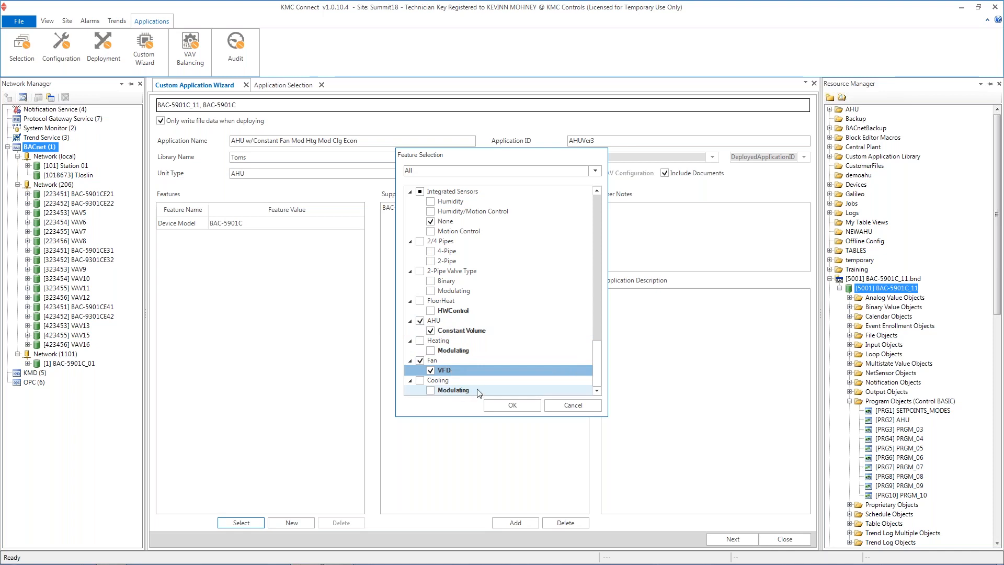
{"action": "left_click", "coordinate": [513, 407]}
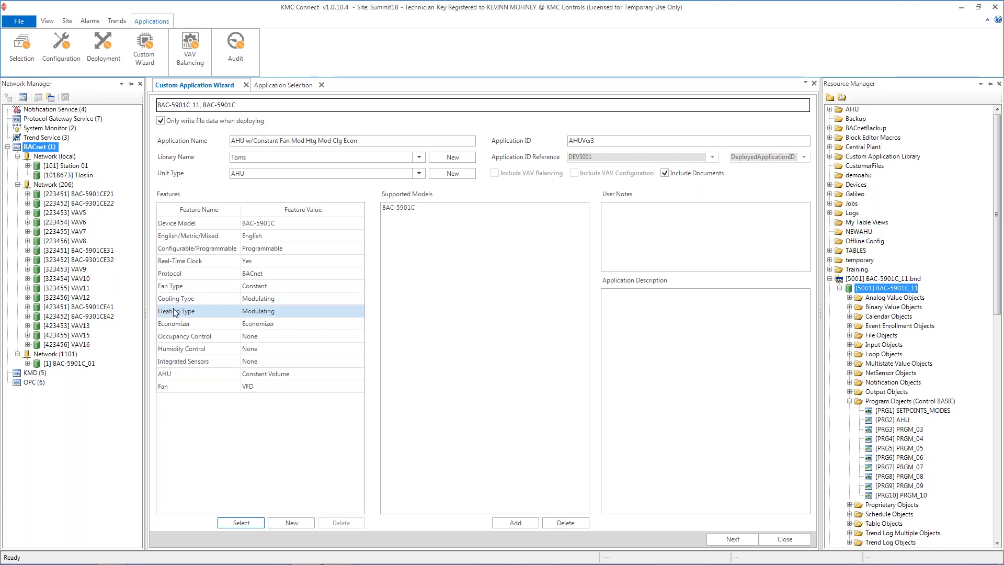
Add a new application feature named Misc with the value Exhaust Fan.
{"action": "left_click", "coordinate": [292, 524]}
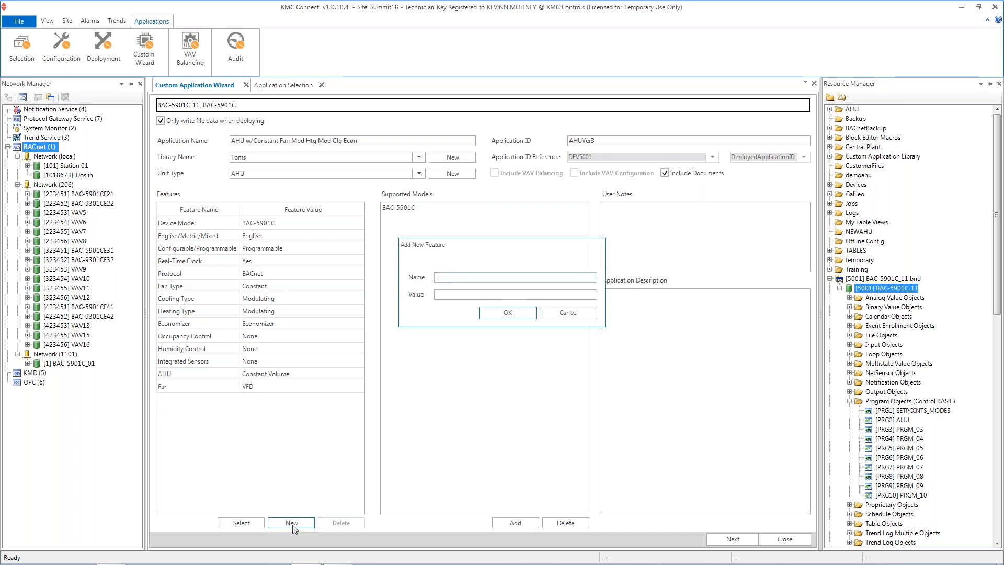
{"action": "type", "text": "Misc"}
{"action": "type", "text": "Exhaust"}
{"action": "type", "text": " Fan"}
{"action": "left_click", "coordinate": [508, 316]}
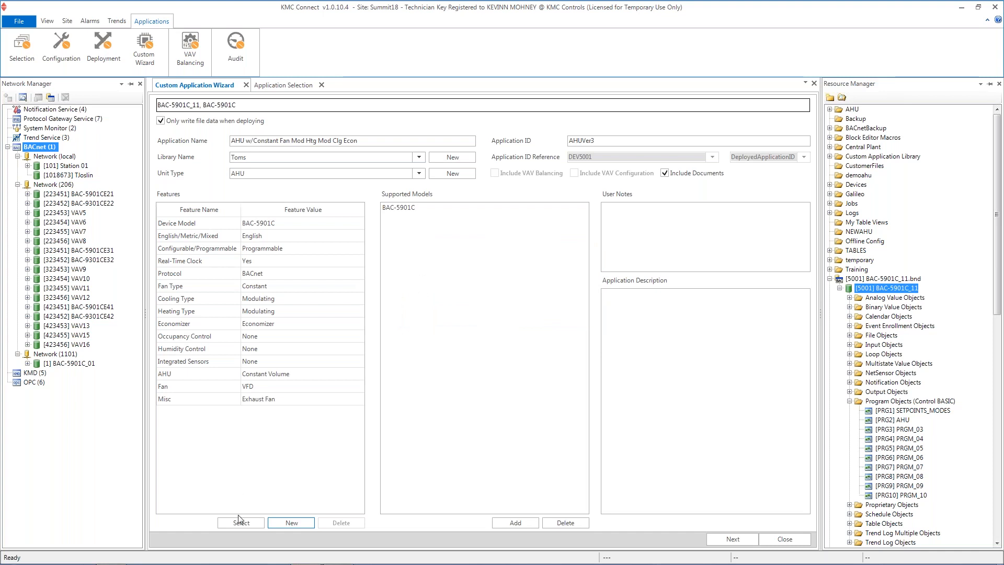
Add a new feature entry named Heating Type with the value Gas Fired.
{"action": "left_click", "coordinate": [285, 523]}
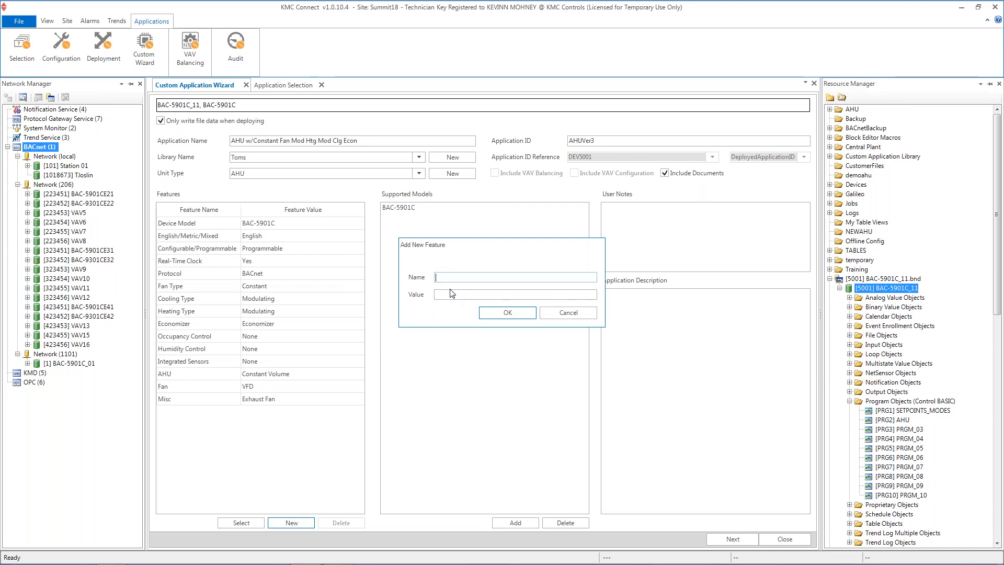
{"action": "type", "text": "Heatin"}
{"action": "type", "text": "g Ty"}
{"action": "type", "text": "pe"}
{"action": "type", "text": "Gas"}
{"action": "type", "text": " Fired"}
{"action": "left_click", "coordinate": [506, 315]}
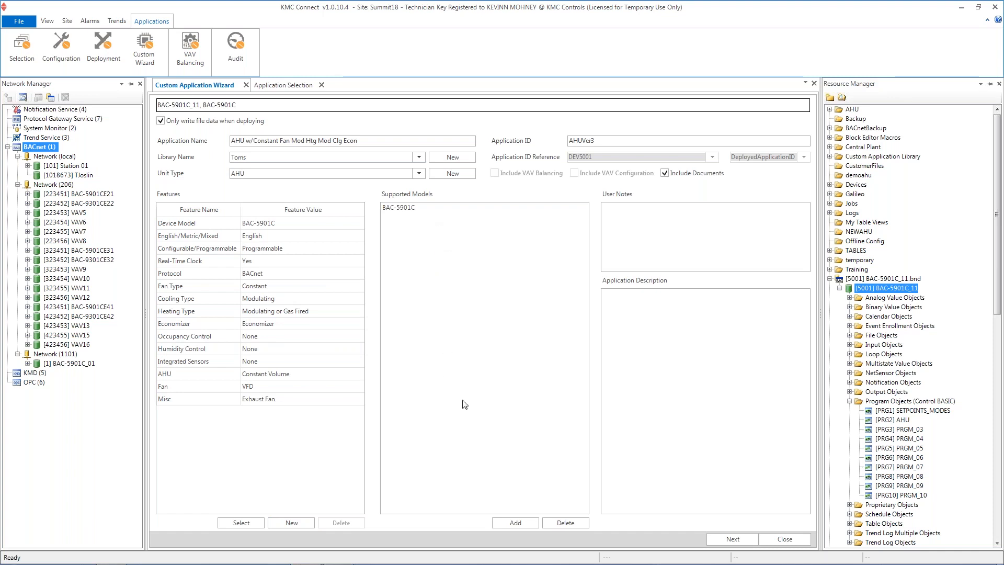
Add BAC-5901CE as a supported model and enter a user note naming the program's author and advising to use it with caution.
{"action": "left_click", "coordinate": [515, 523]}
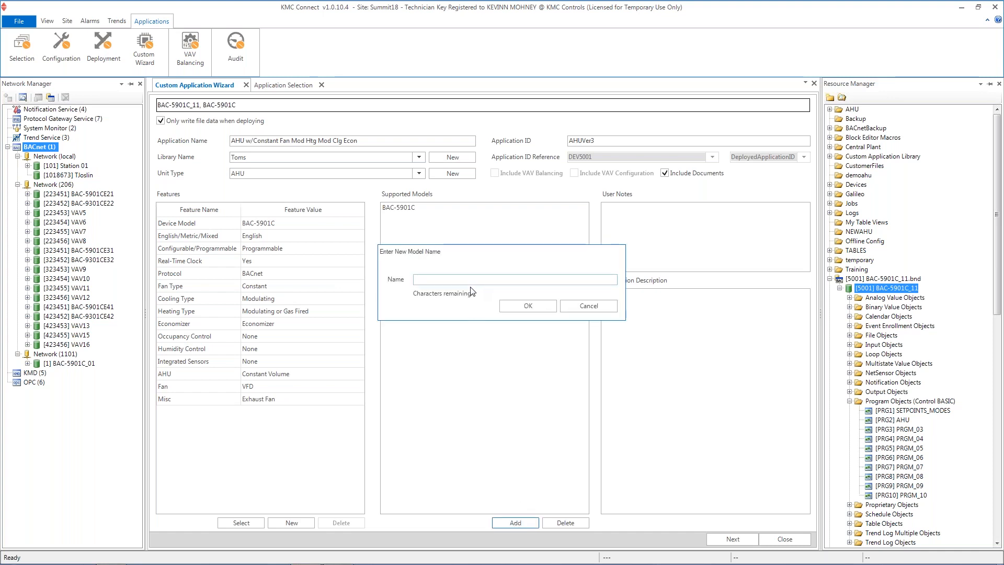
{"action": "type", "text": "BAC-5901CE"}
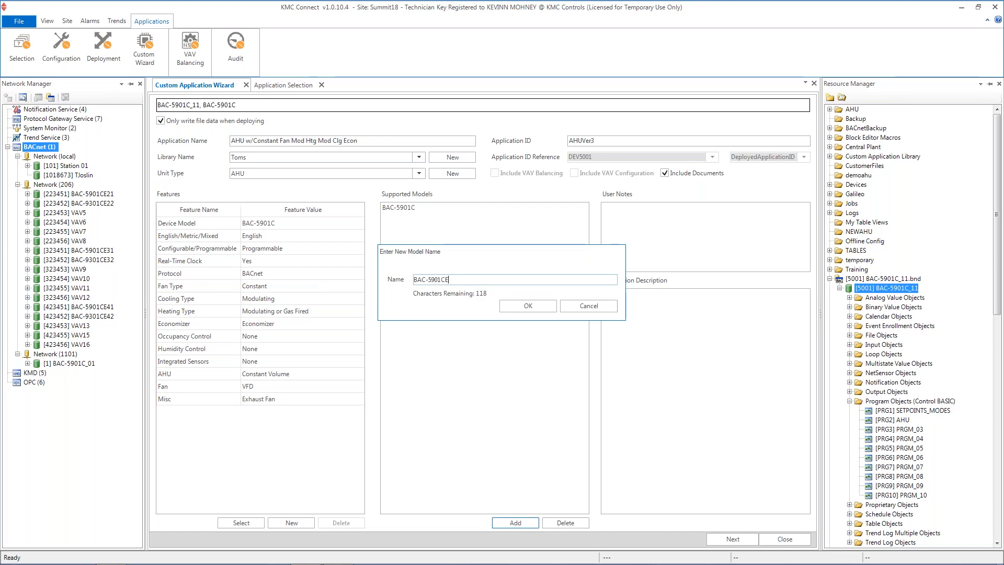
{"action": "left_click", "coordinate": [517, 305]}
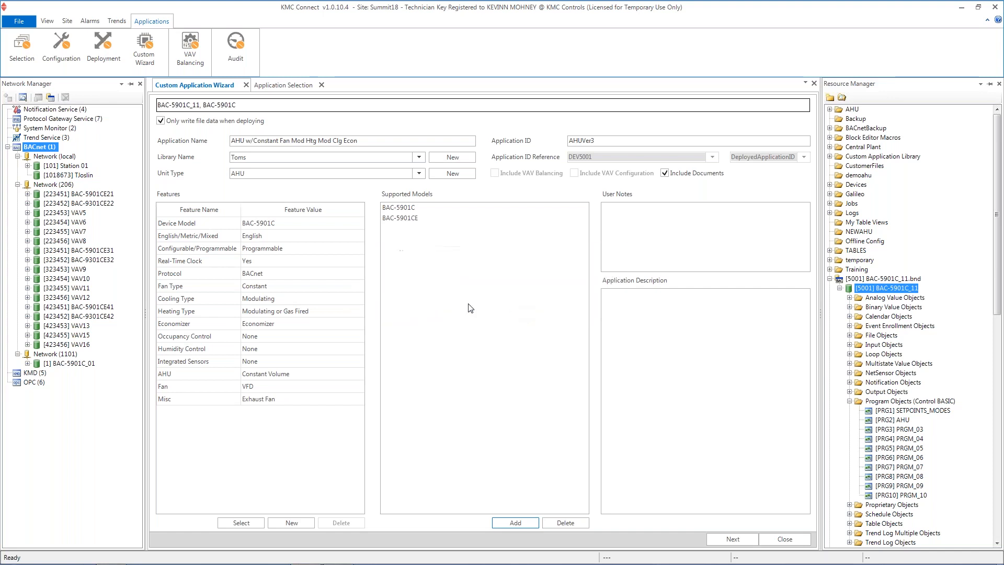
{"action": "left_click", "coordinate": [418, 218]}
{"action": "left_click", "coordinate": [671, 211]}
{"action": "type", "text": "Tom made this program, so use with Caution"}
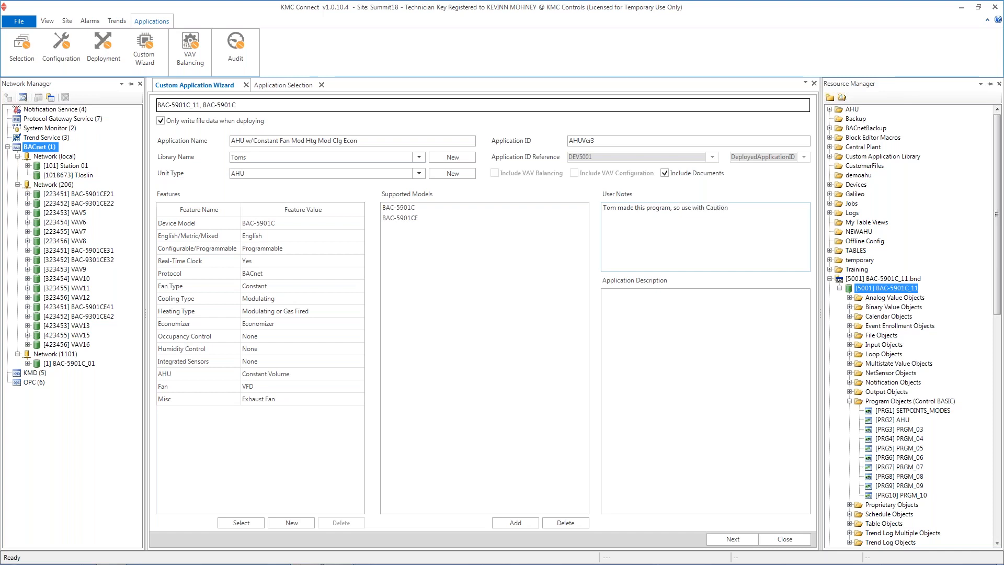
Describe the application as an Ahu with constant fan, mod heating, mod cooling and econ controls, and proceed to the object reference page.
{"action": "left_click", "coordinate": [662, 320]}
{"action": "type", "text": "Ahu"}
{"action": "type", "text": " with con"}
{"action": "type", "text": "stant fa"}
{"action": "type", "text": "n"}
{"action": "type", "text": ", "}
{"action": "type", "text": "mos"}
{"action": "type", "text": "d heating "}
{"action": "type", "text": "mod"}
{"action": "type", "text": " cooling."}
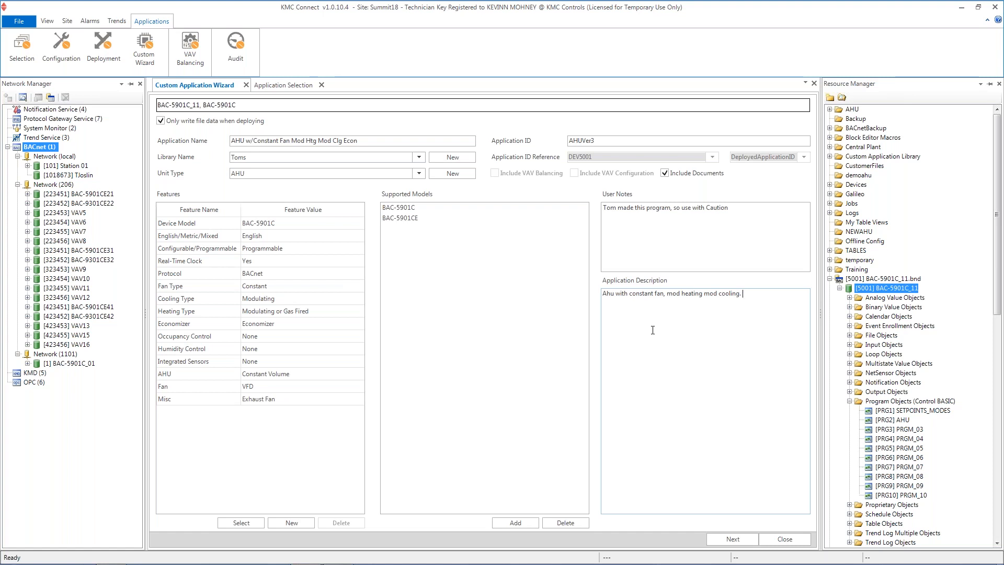
{"action": "type", "text": "Econ controls"}
{"action": "key", "text": "BackSpace"}
{"action": "left_click", "coordinate": [739, 544]}
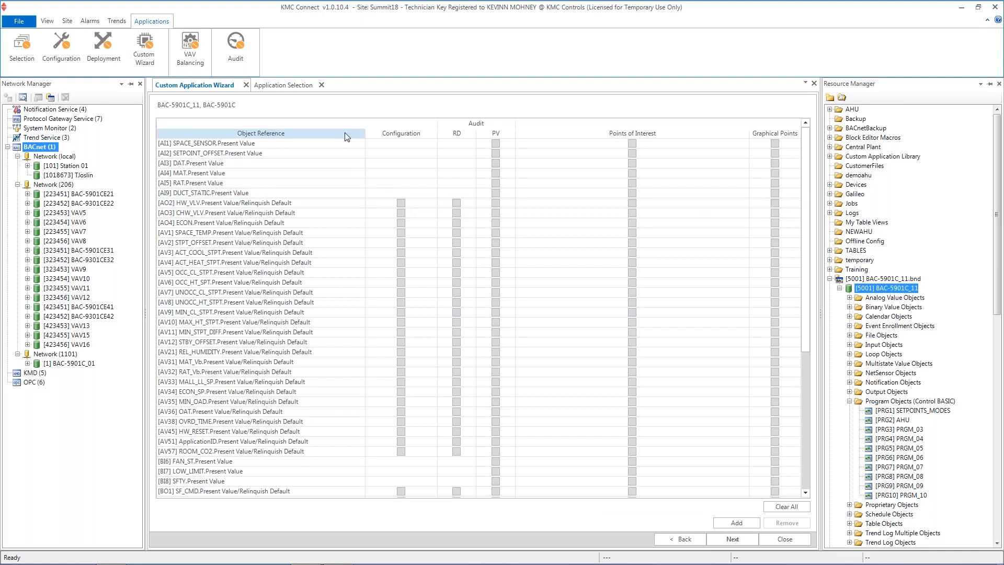
Examine the configuration columns and setpoints of the saved modulating cooling and heating AHU application in job Training1, comparing them with the wizard's object list.
{"action": "left_click", "coordinate": [286, 87]}
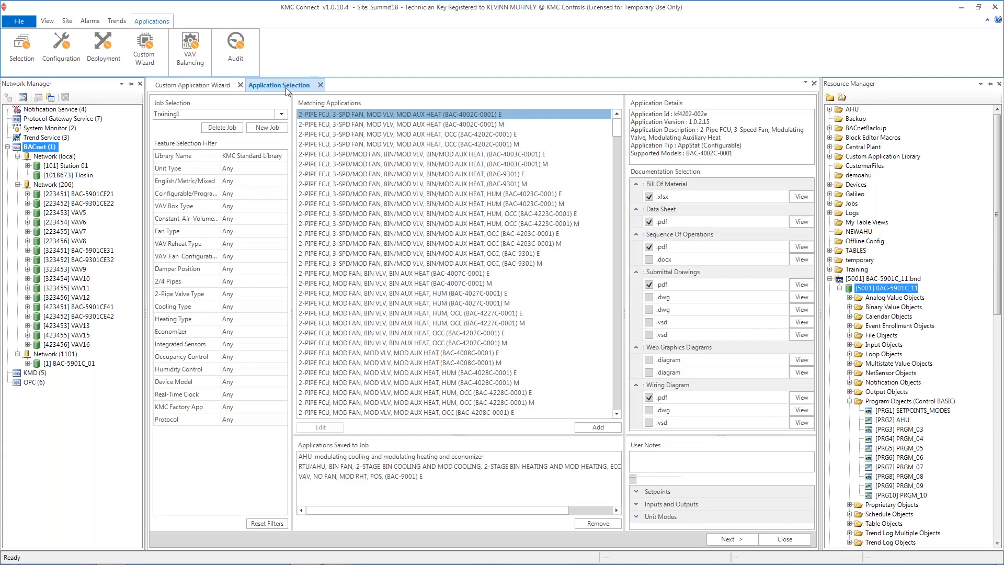
{"action": "left_click", "coordinate": [388, 458]}
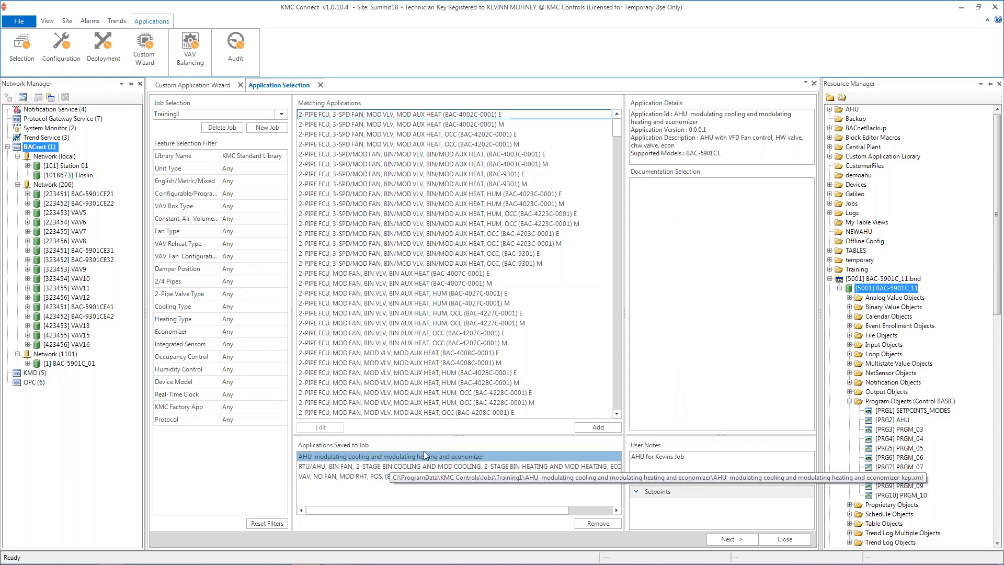
{"action": "left_click", "coordinate": [730, 539]}
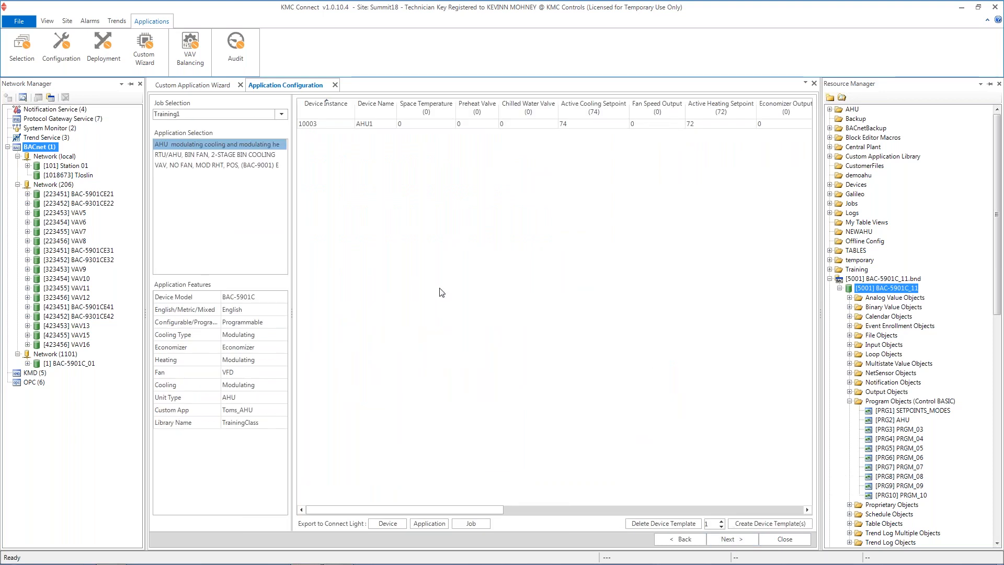
{"action": "left_click", "coordinate": [357, 124]}
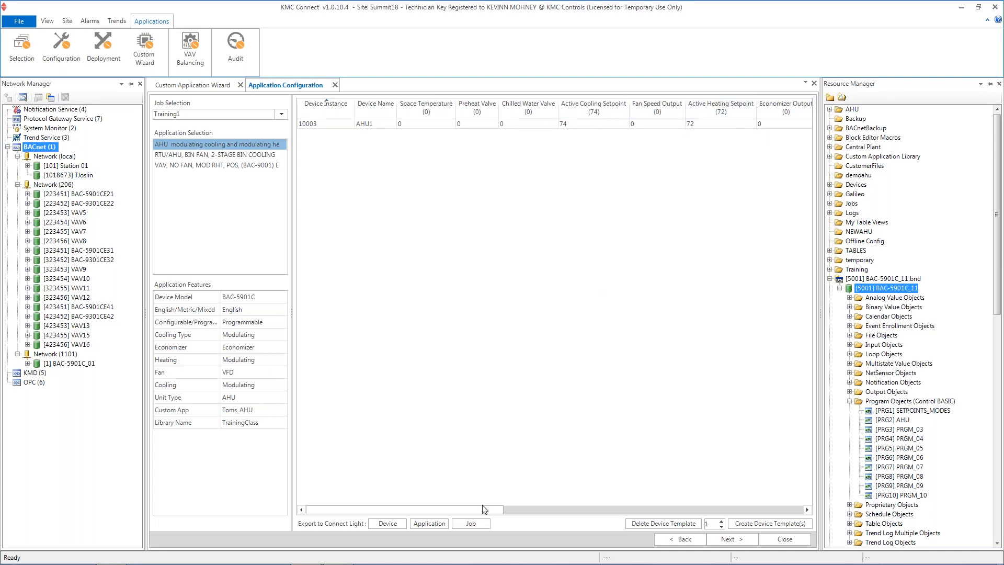
{"action": "left_click_drag", "start_coordinate": [482, 507], "coordinate": [758, 500]}
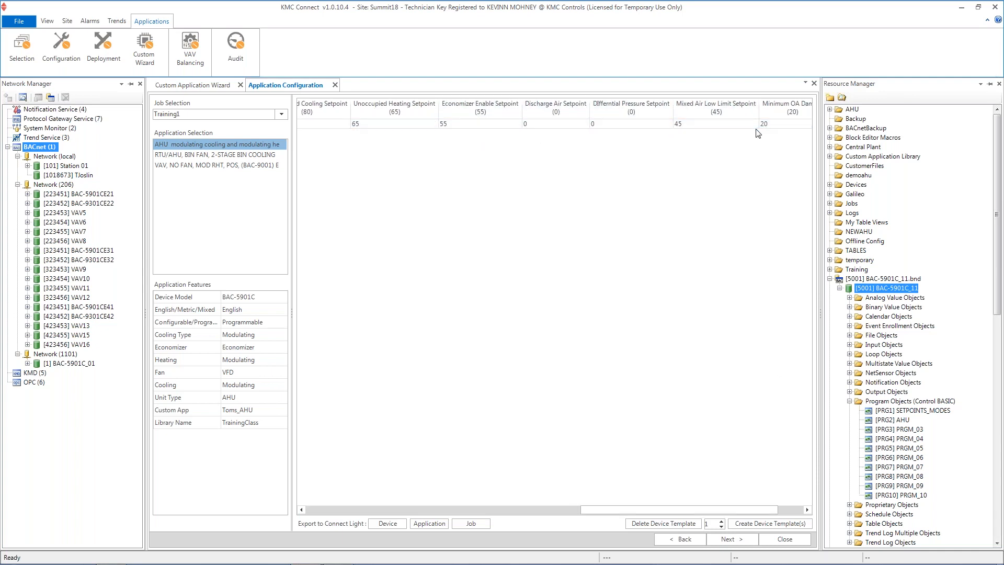
{"action": "left_click", "coordinate": [191, 84]}
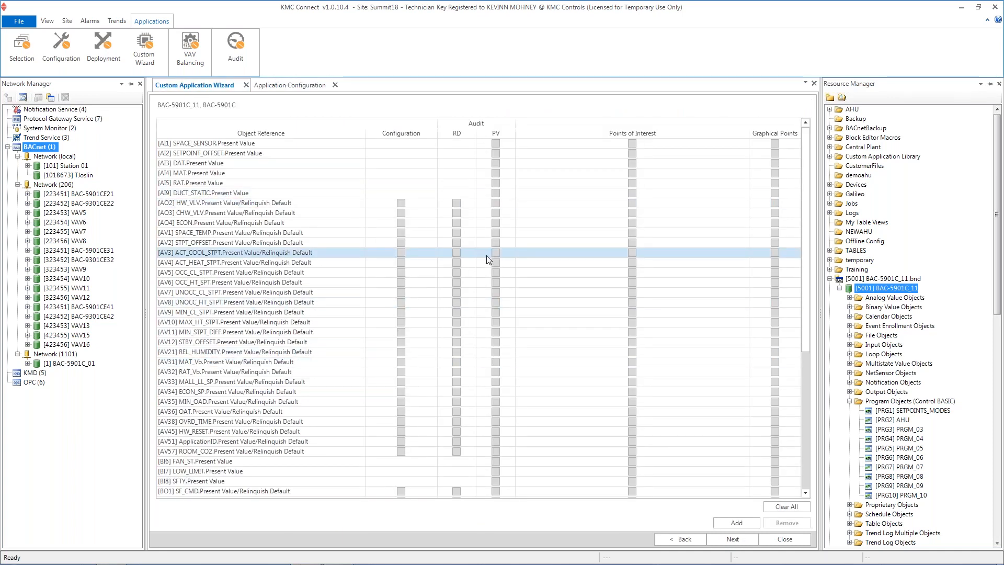
{"action": "left_click", "coordinate": [289, 85]}
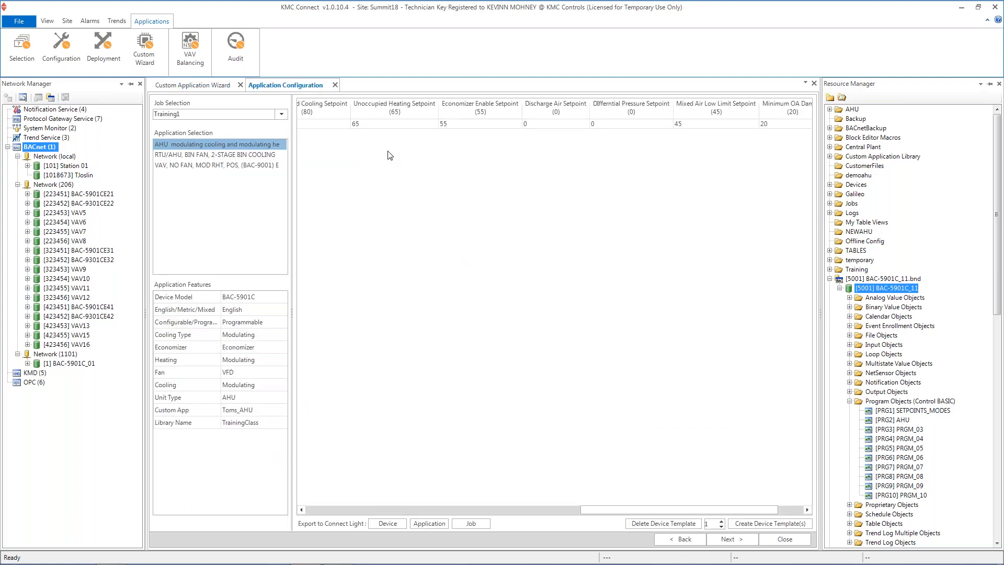
Include the setpoint objects AV5 OCC_CL_STPT through AV11 MIN_STPT_DIFF in the custom application's configuration.
{"action": "left_click", "coordinate": [191, 86]}
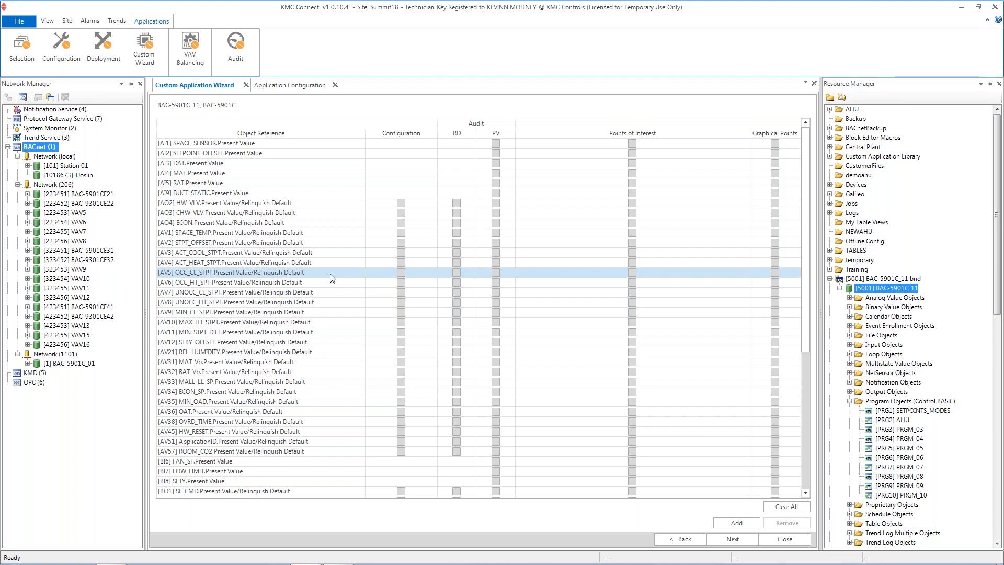
{"action": "left_click", "coordinate": [401, 272]}
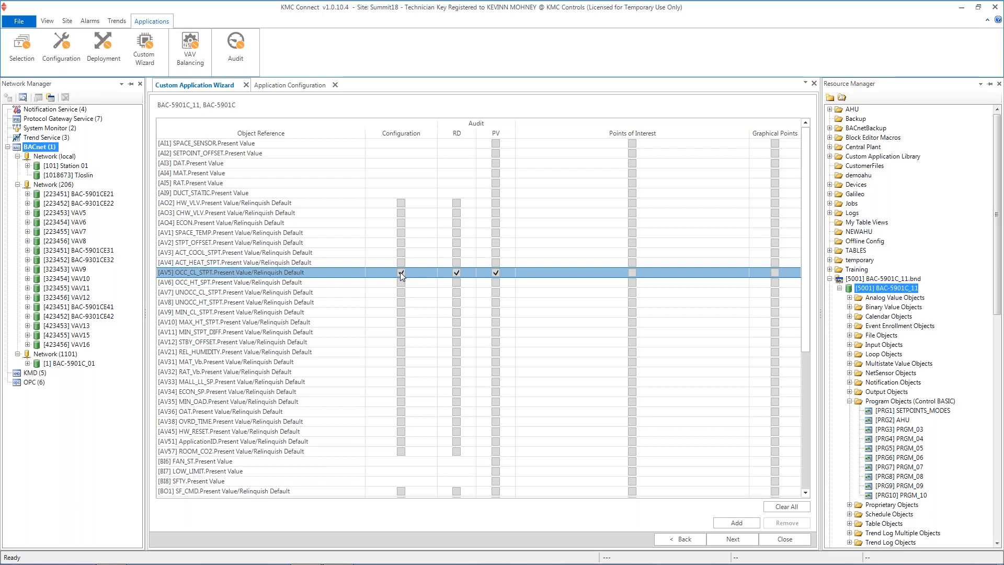
{"action": "left_click", "coordinate": [401, 284]}
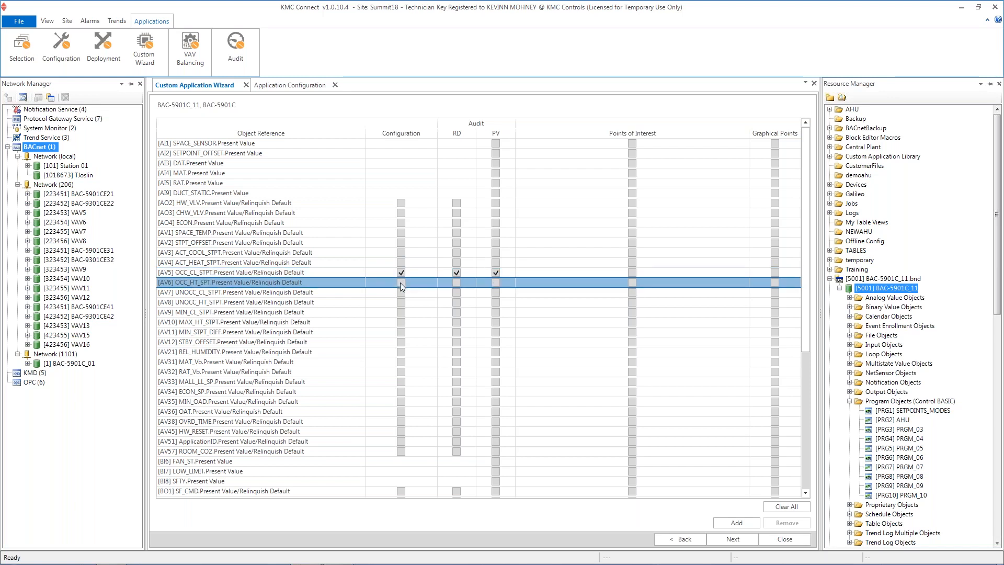
{"action": "left_click", "coordinate": [401, 293]}
{"action": "left_click", "coordinate": [401, 302]}
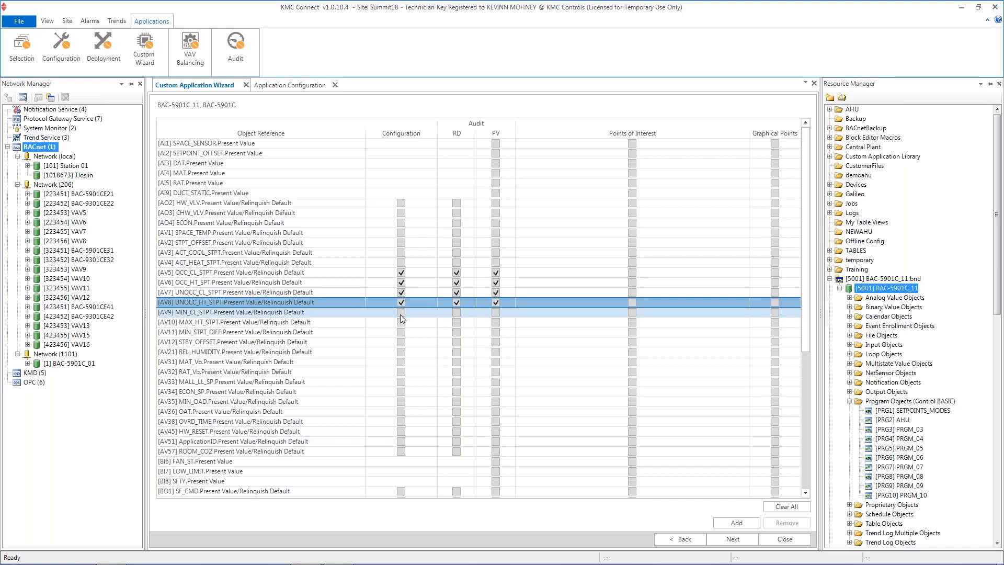
{"action": "left_click", "coordinate": [401, 313]}
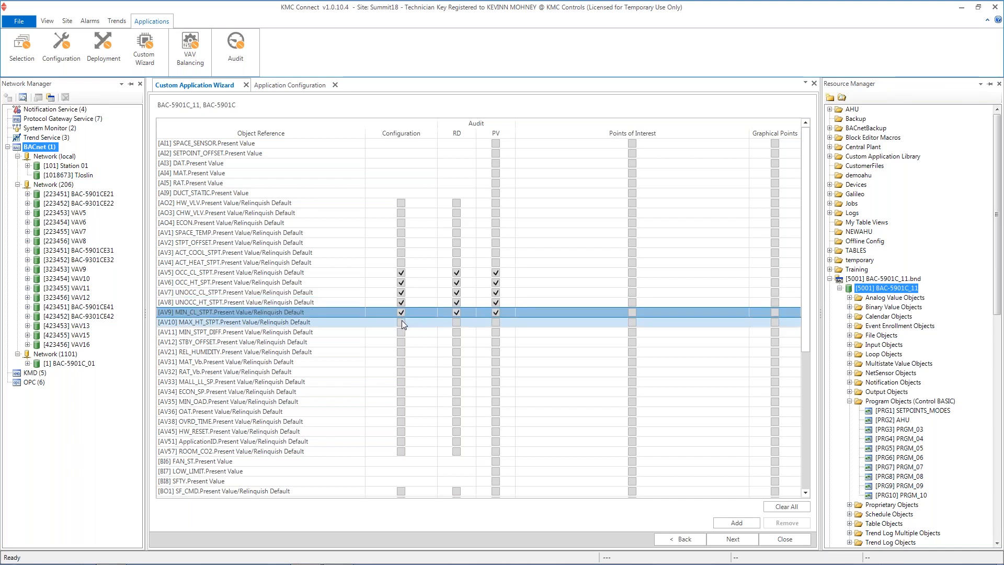
{"action": "left_click", "coordinate": [402, 321]}
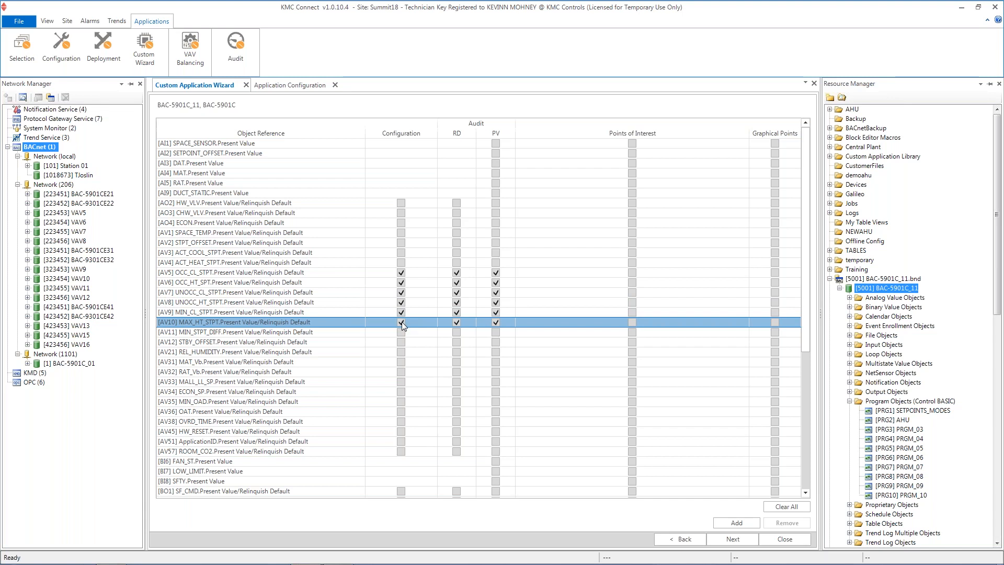
{"action": "left_click", "coordinate": [402, 331]}
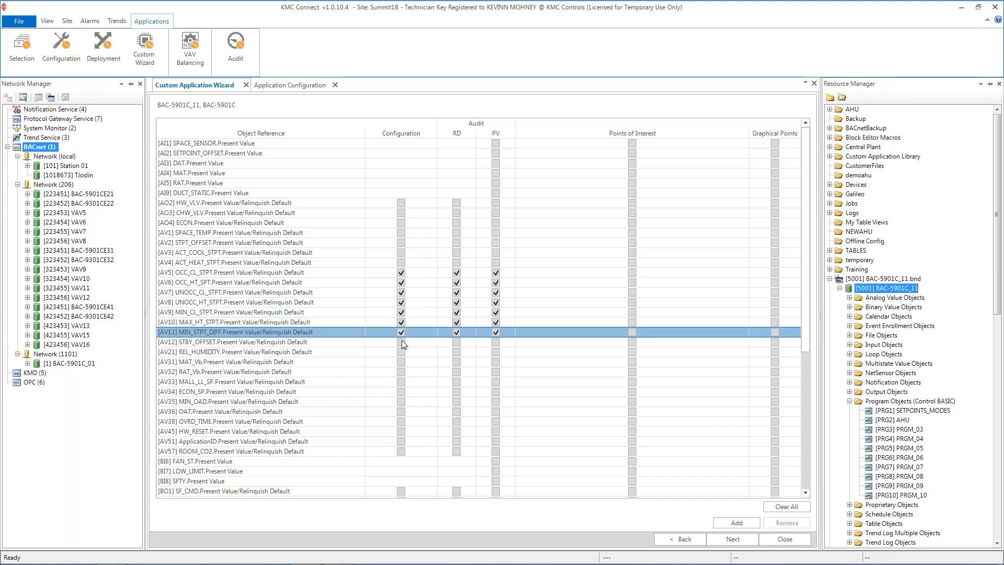
Include AV33 MALL_LL_SP, AV34 ECON_SP and AV35 MIN_OAD in the custom application's configuration.
{"action": "left_click", "coordinate": [400, 382]}
{"action": "left_click", "coordinate": [400, 391]}
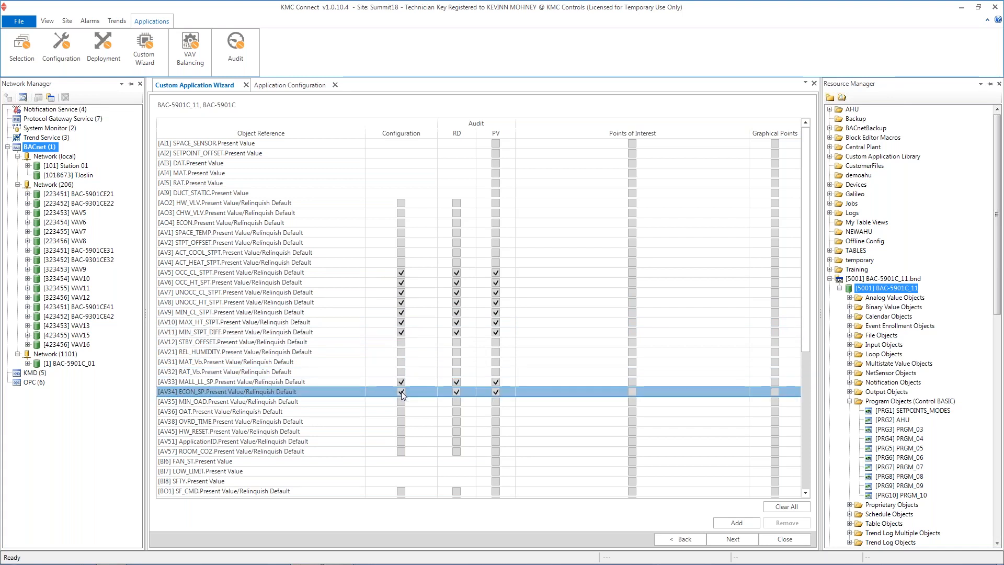
{"action": "left_click", "coordinate": [401, 401]}
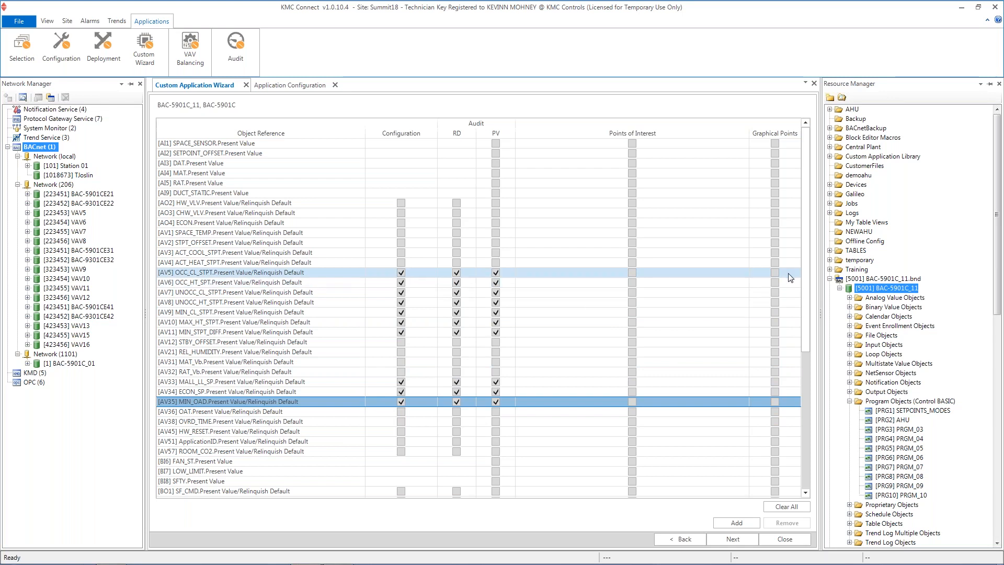
{"action": "left_click_drag", "start_coordinate": [803, 271], "coordinate": [804, 239]}
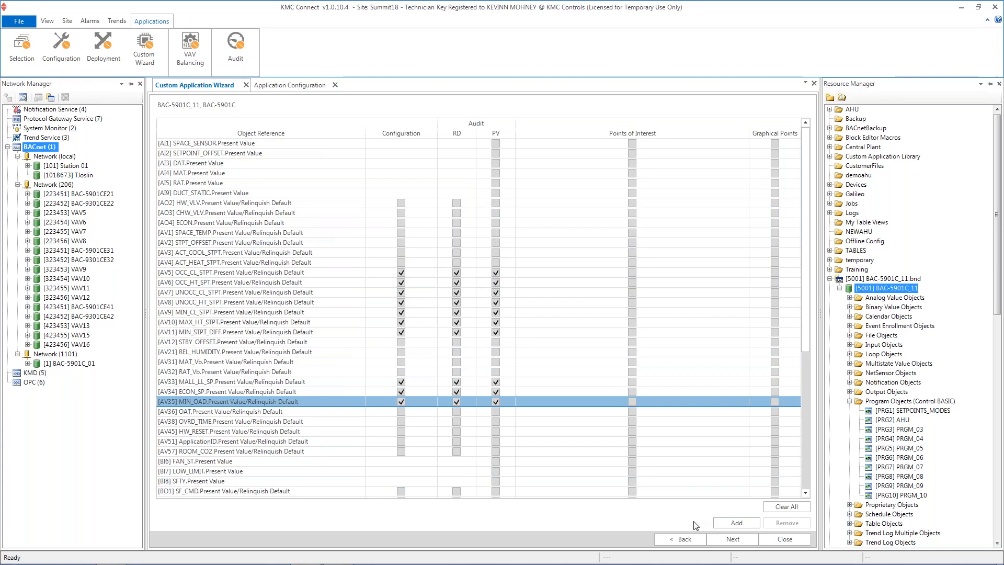
Compare the saved modulating AHU application's configuration columns in job Training1 with the objects chosen in the Custom Application Wizard.
{"action": "left_click", "coordinate": [287, 85]}
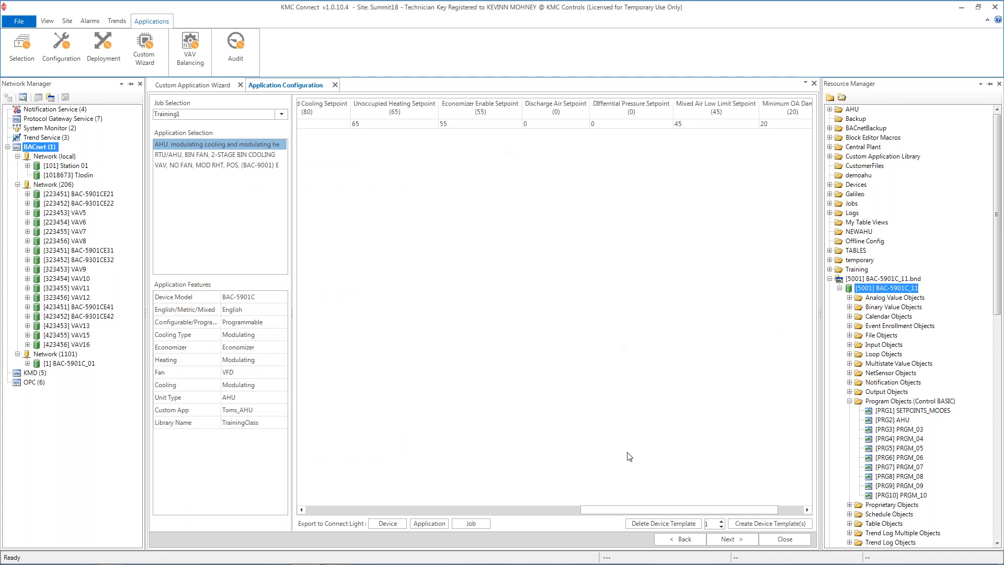
{"action": "left_click_drag", "start_coordinate": [647, 507], "coordinate": [360, 505]}
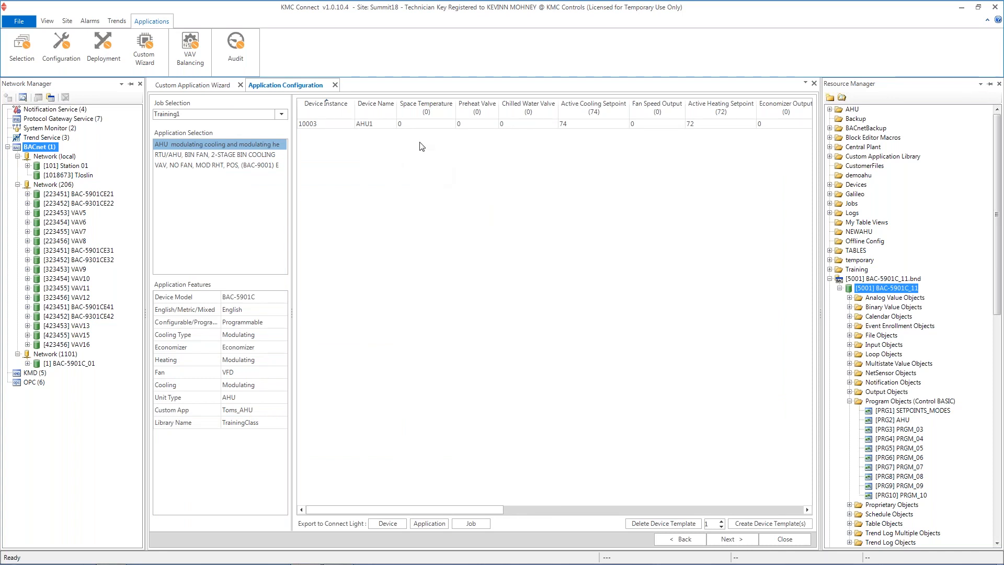
{"action": "left_click", "coordinate": [371, 127]}
{"action": "left_click", "coordinate": [213, 88]}
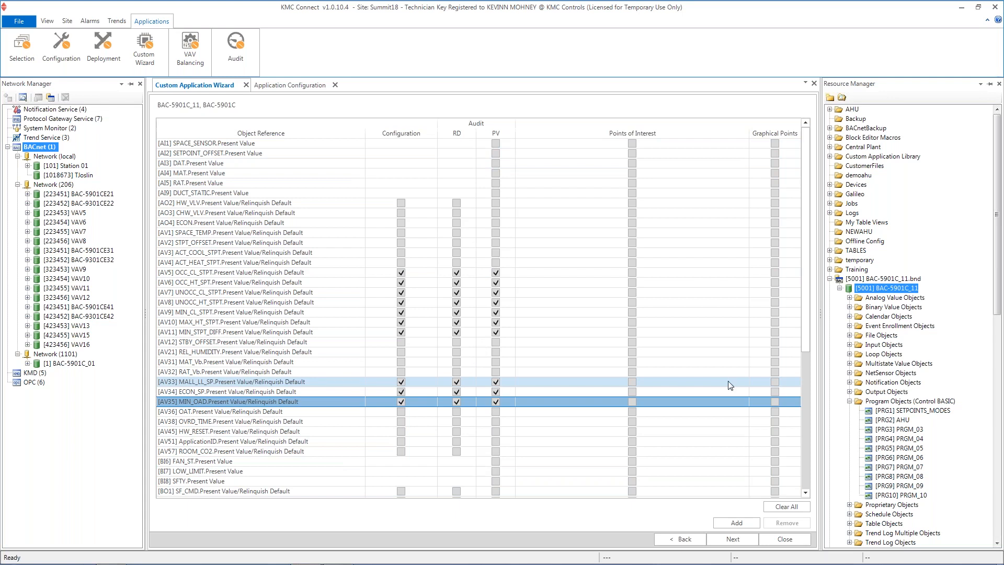
Save the custom application without attaching any documents, and close the wizard and the application configuration.
{"action": "left_click_drag", "start_coordinate": [806, 345], "coordinate": [810, 503]}
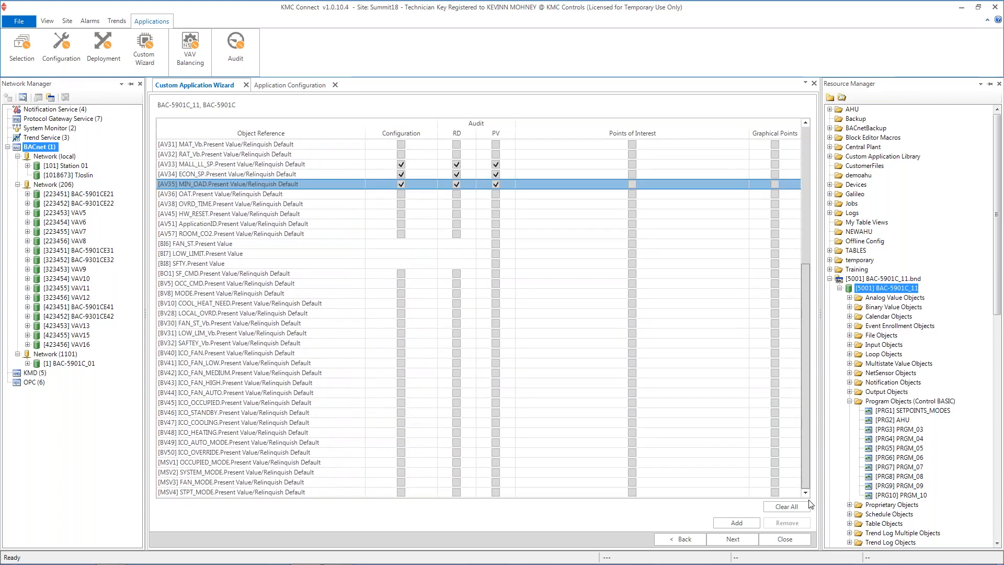
{"action": "left_click", "coordinate": [726, 542]}
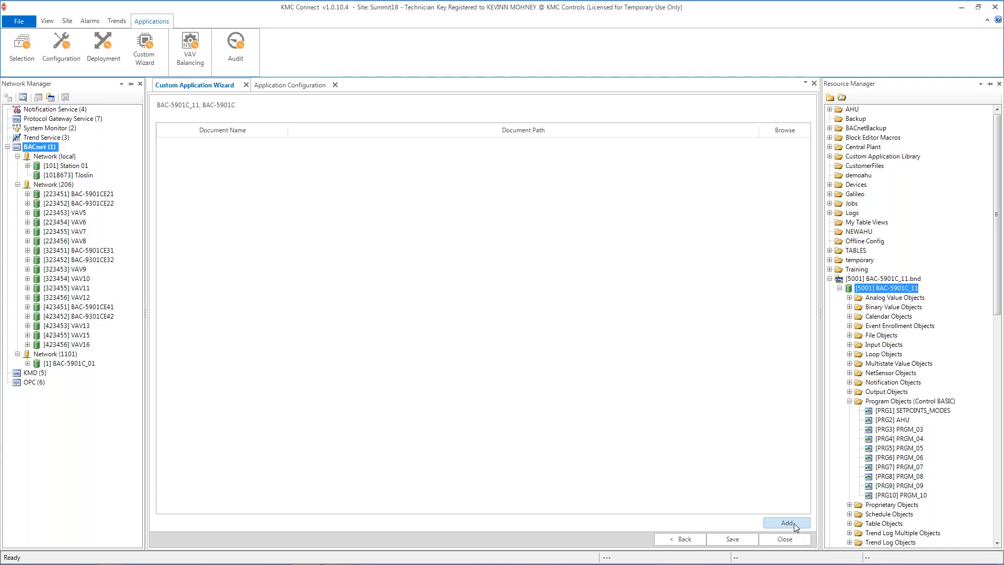
{"action": "left_click", "coordinate": [731, 539]}
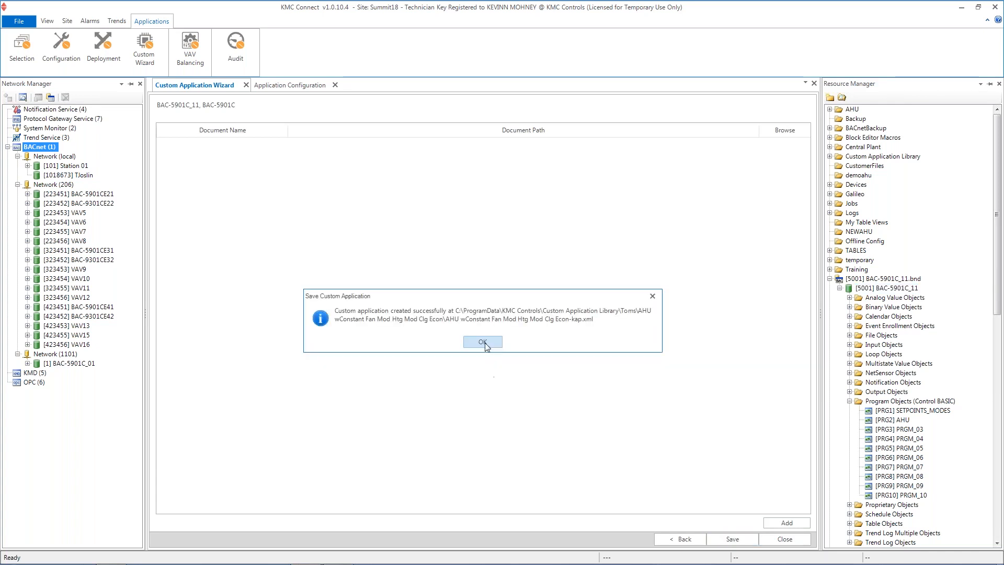
{"action": "left_click", "coordinate": [484, 342]}
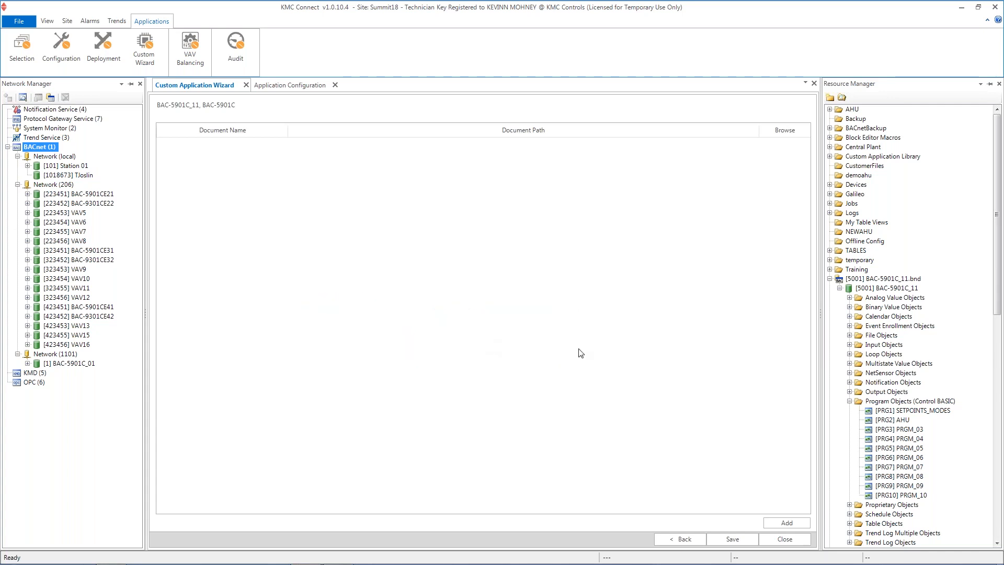
{"action": "left_click", "coordinate": [787, 542]}
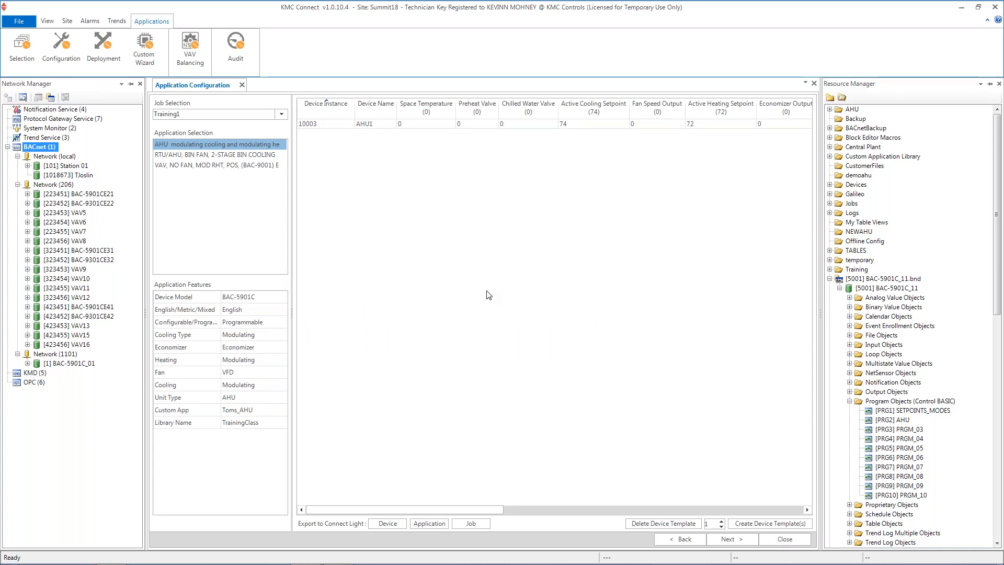
{"action": "left_click", "coordinate": [242, 86]}
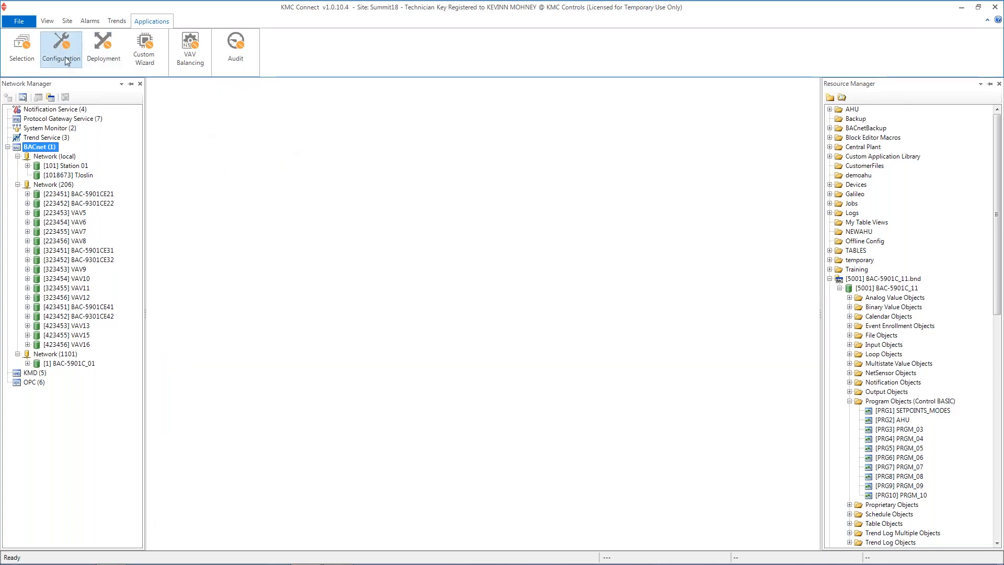
Open application selection and filter by the custom library that contains AHU w/Constant Fan Mod Htg Mod Clg Econ.
{"action": "left_click", "coordinate": [27, 55]}
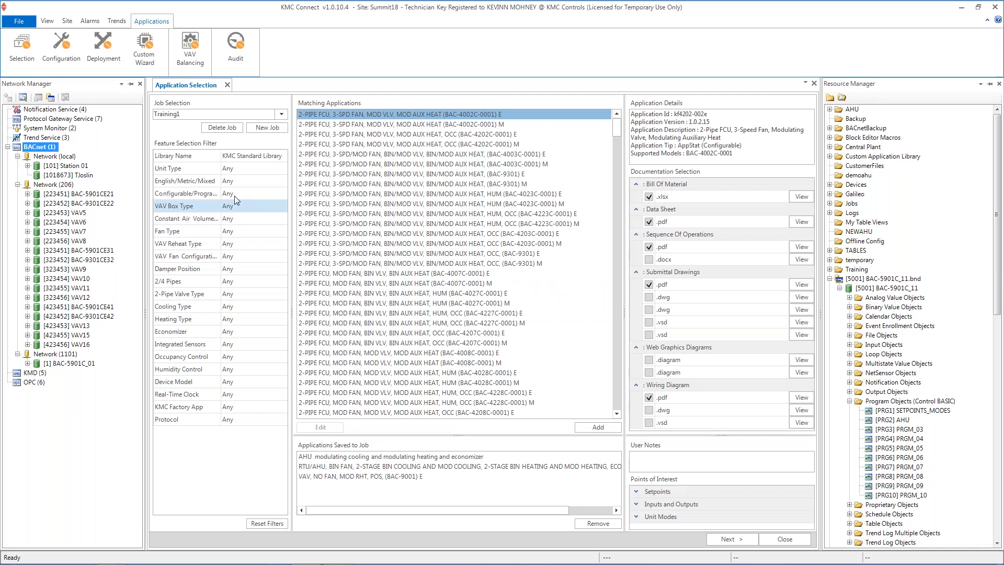
{"action": "left_click", "coordinate": [243, 161]}
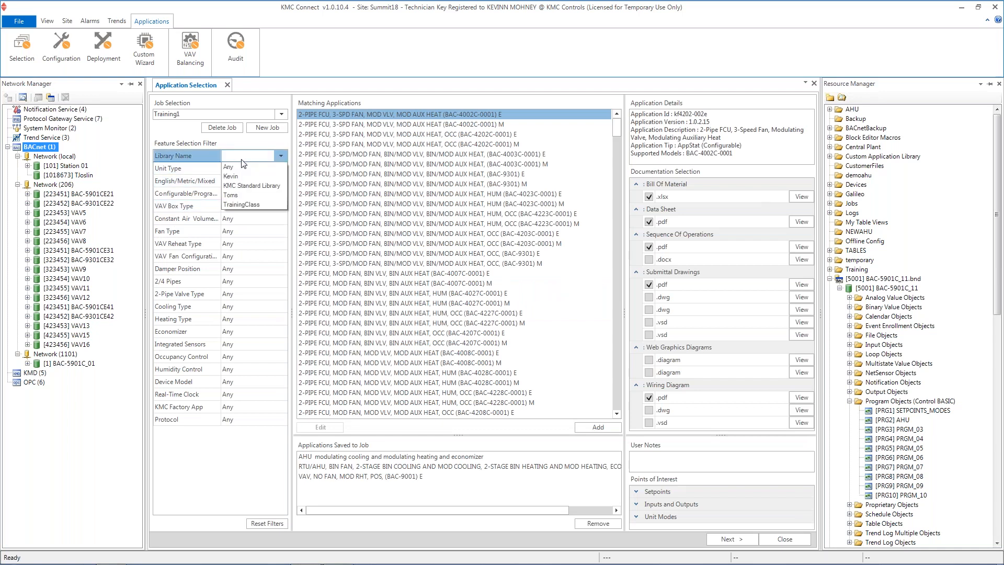
{"action": "left_click", "coordinate": [233, 196]}
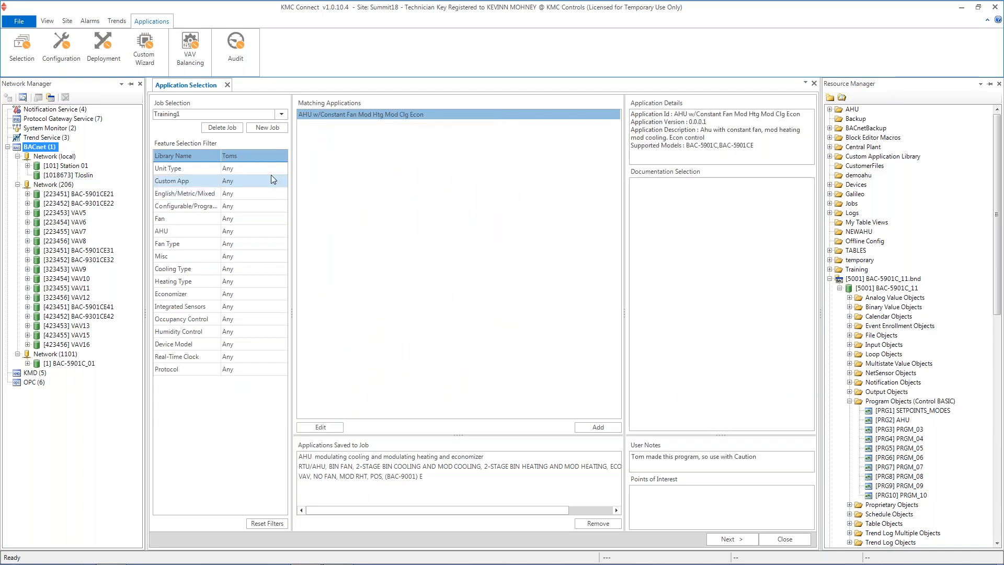
Filter the custom library's applications by English units and the Programmable type, keeping Custom App at Any.
{"action": "left_click", "coordinate": [227, 182]}
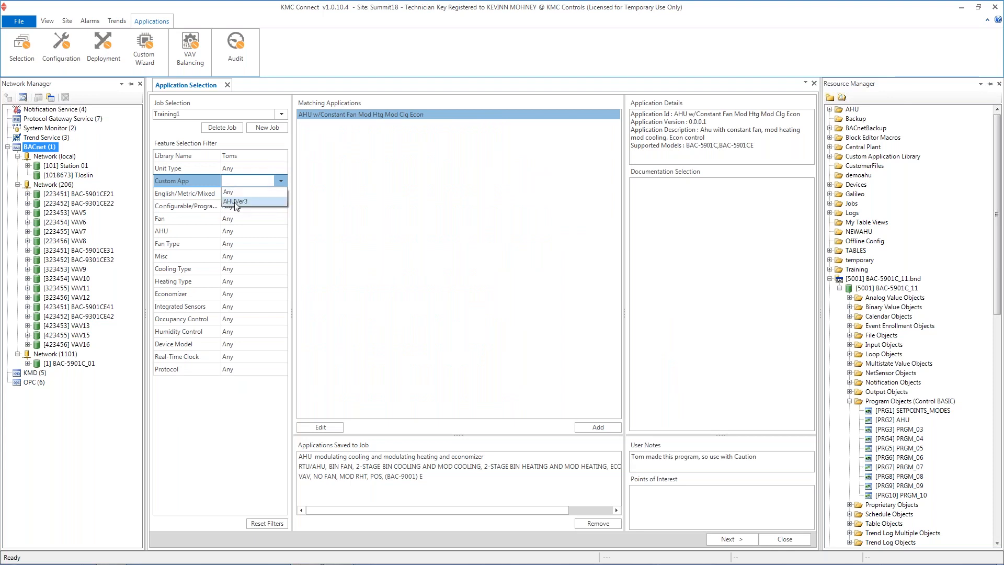
{"action": "left_click", "coordinate": [228, 192]}
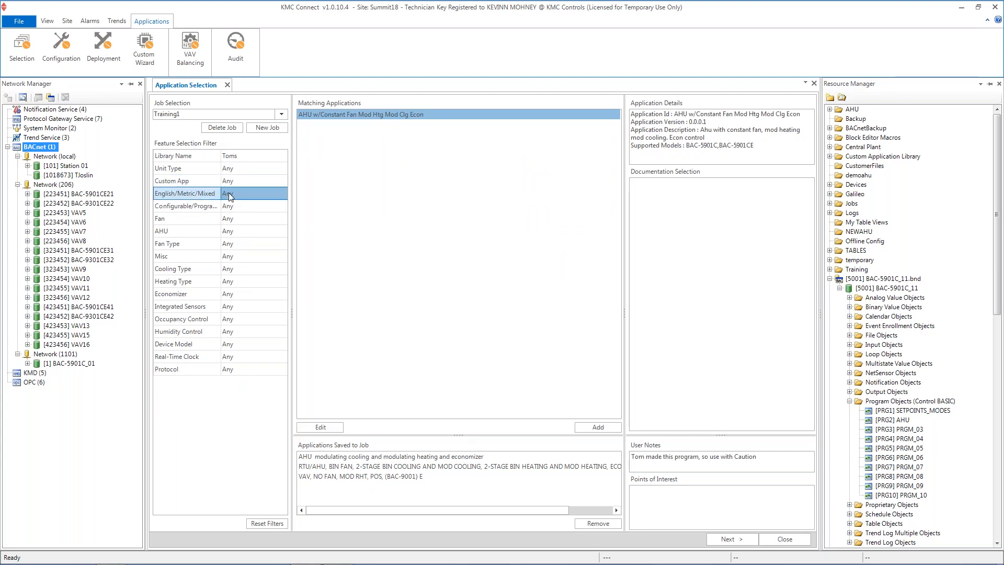
{"action": "left_click", "coordinate": [242, 197]}
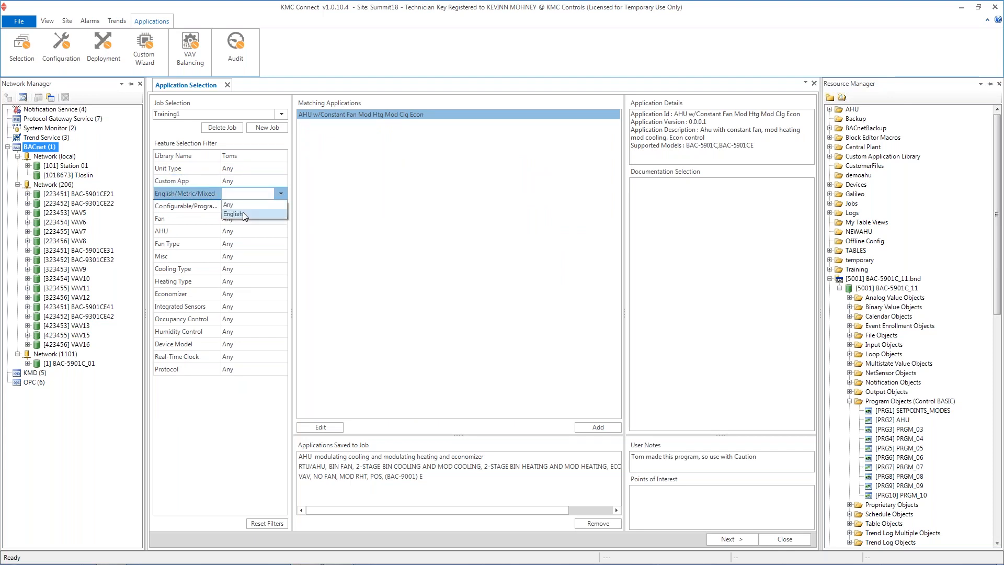
{"action": "left_click", "coordinate": [244, 214]}
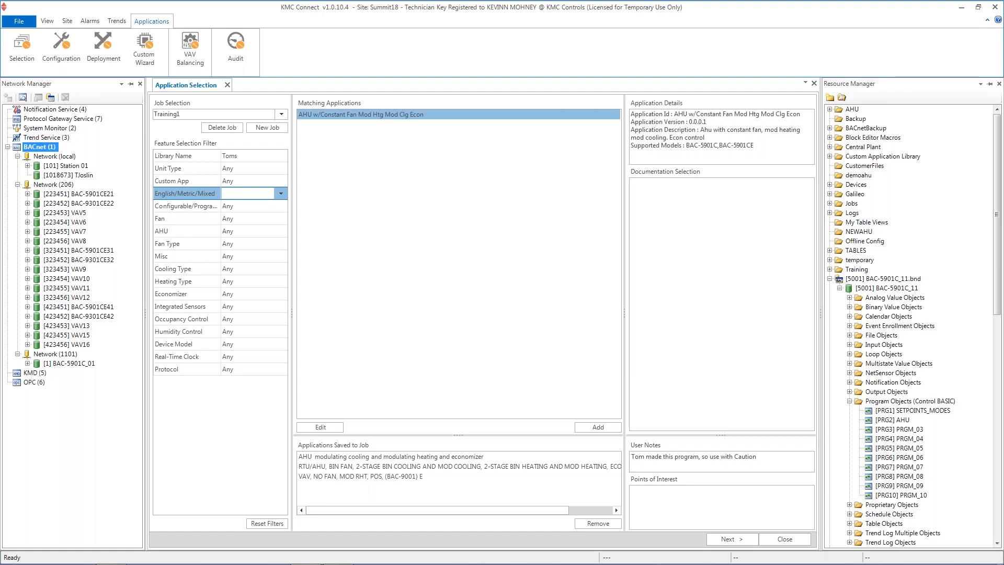
{"action": "left_click", "coordinate": [245, 209]}
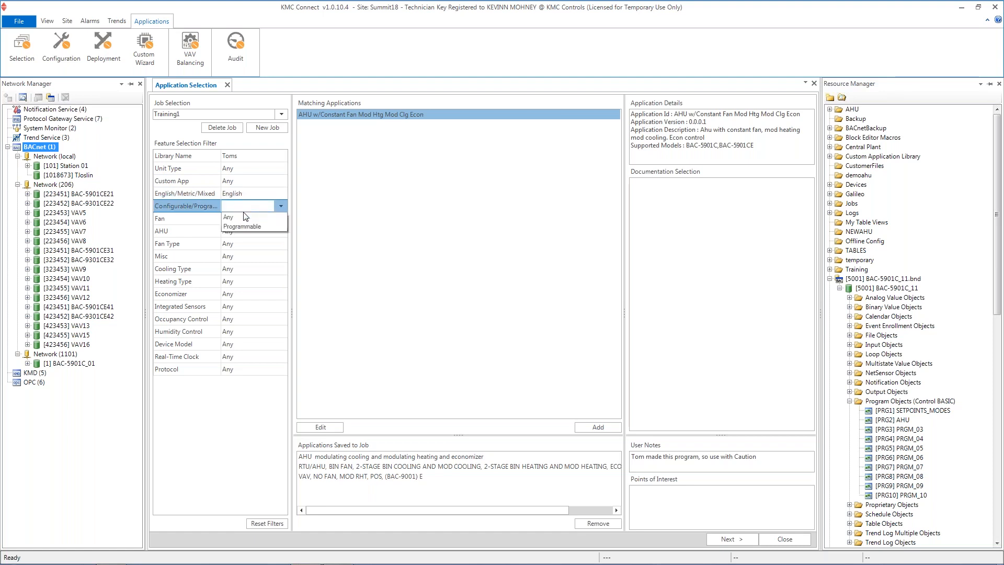
{"action": "left_click", "coordinate": [244, 227]}
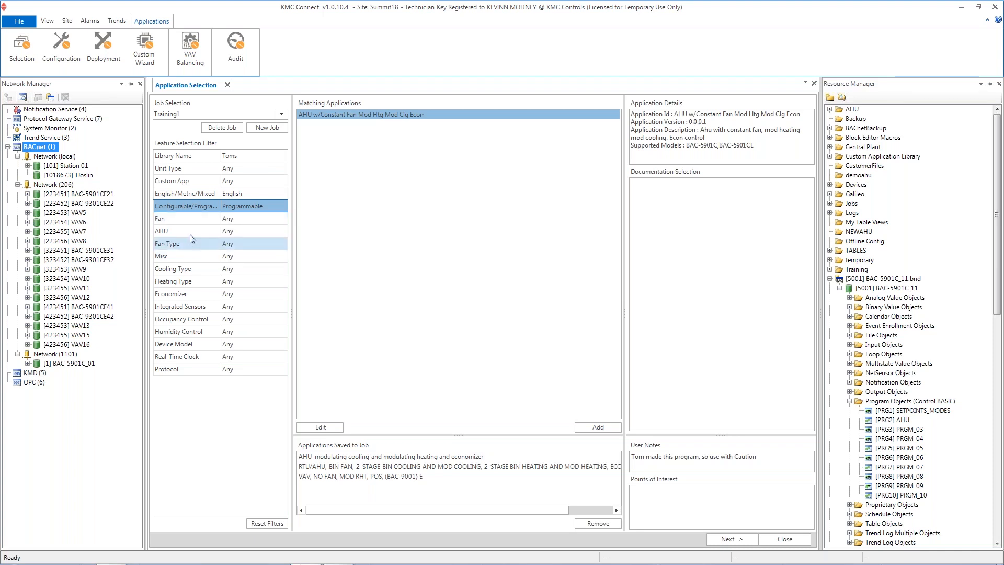
Narrow the application filters to AHU Constant Volume and Misc Exhaust Fan, keeping Heating Type at Any.
{"action": "left_click", "coordinate": [247, 230]}
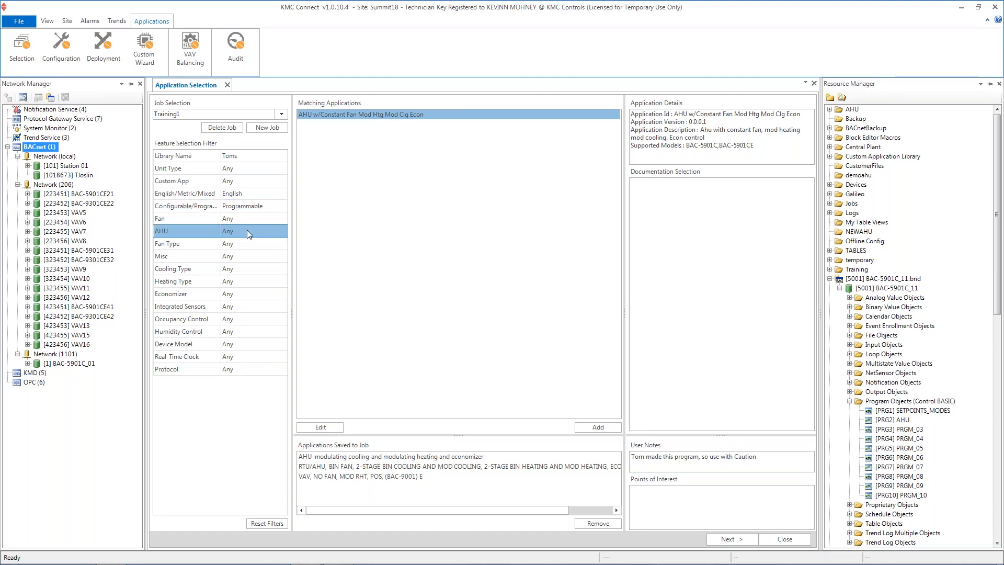
{"action": "left_click", "coordinate": [245, 251]}
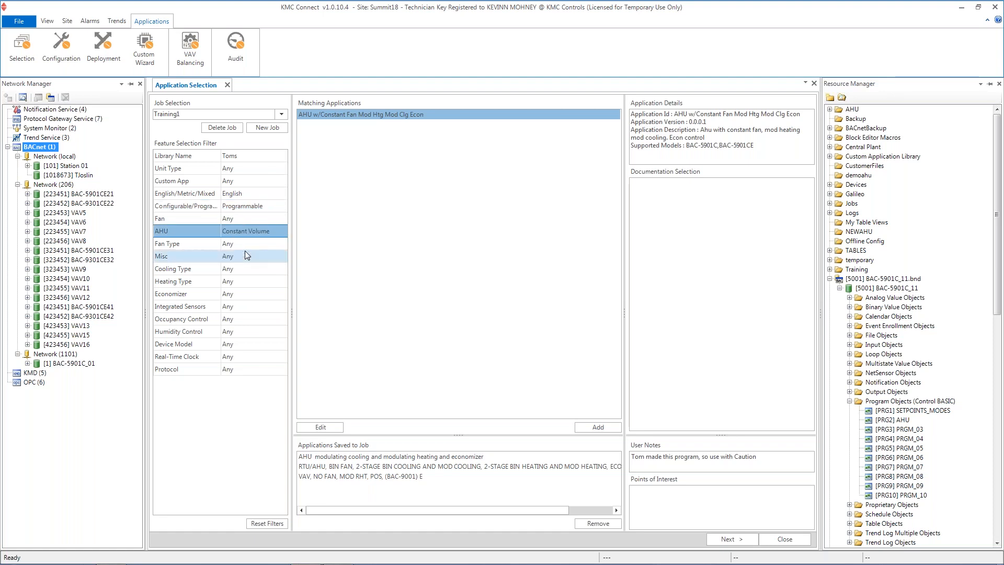
{"action": "left_click", "coordinate": [238, 283]}
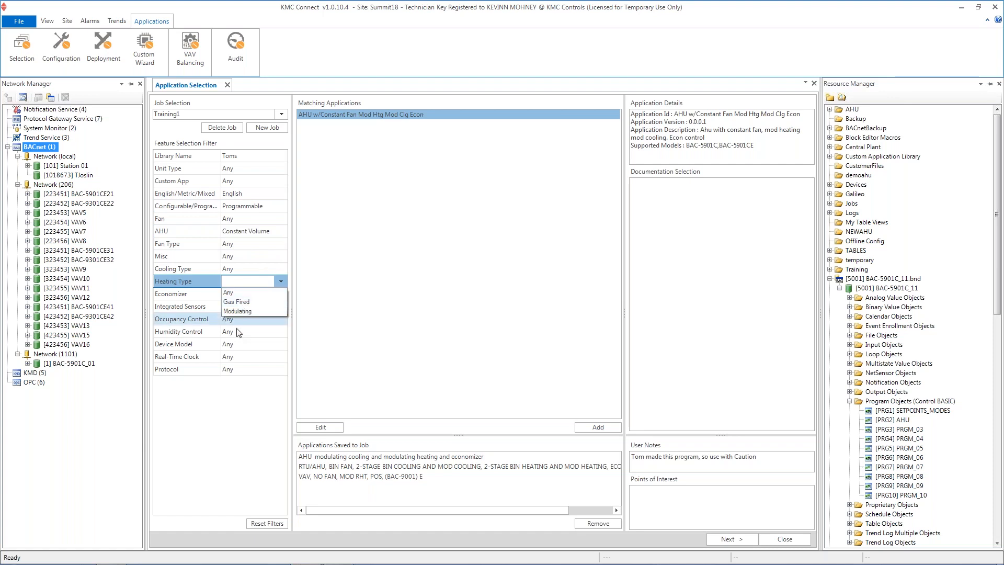
{"action": "left_click", "coordinate": [233, 381]}
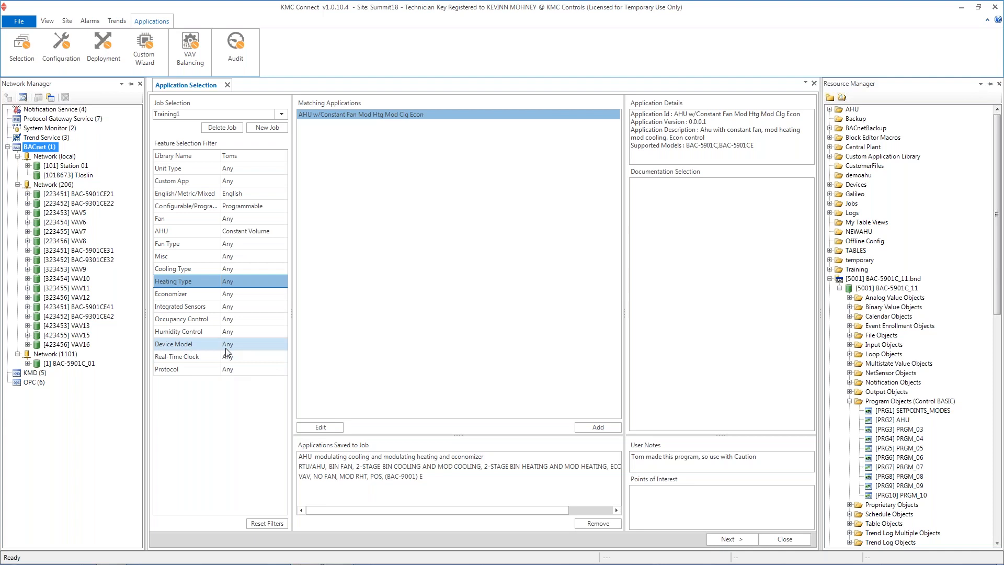
{"action": "left_click", "coordinate": [238, 256]}
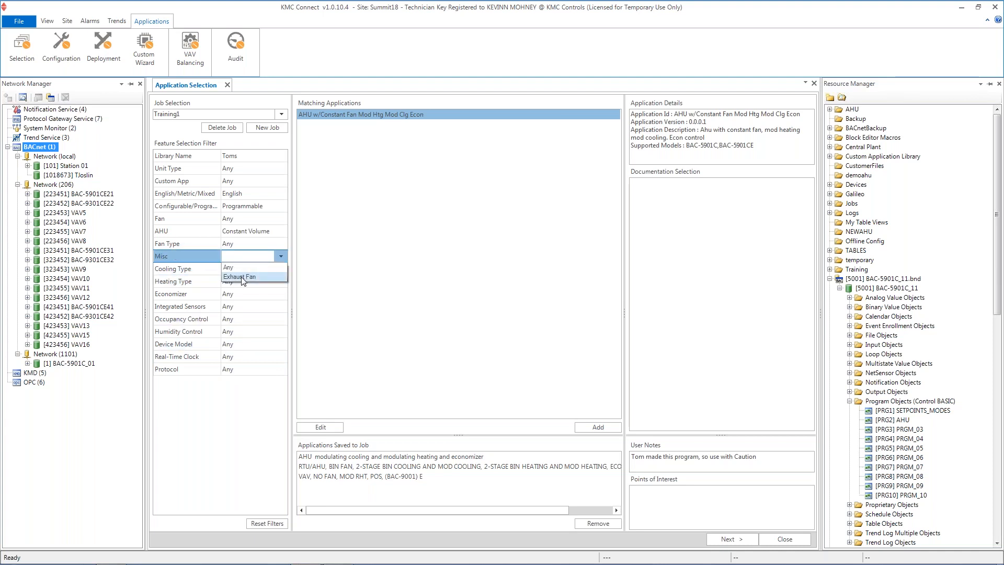
{"action": "left_click", "coordinate": [241, 277]}
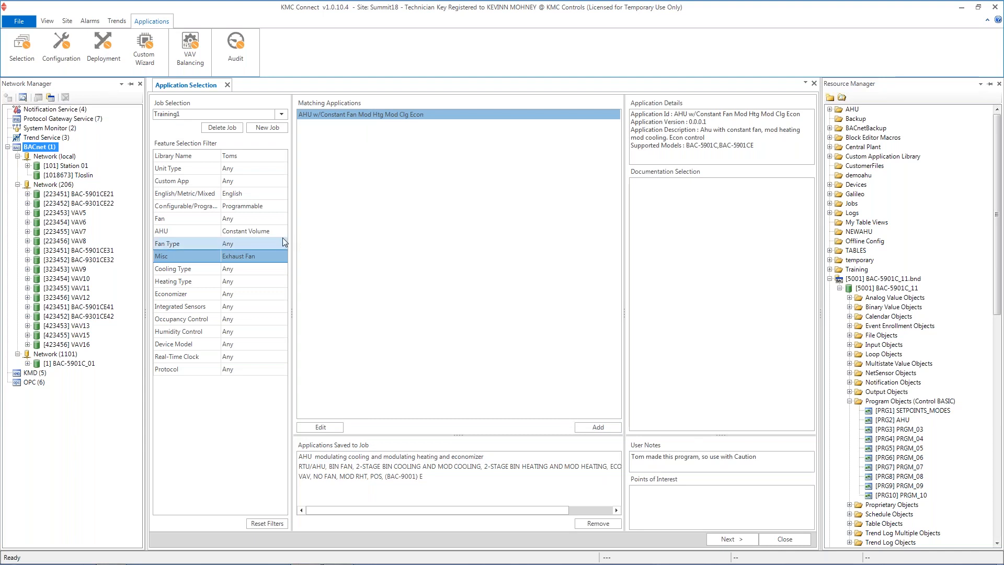
Switch the library filter to KMC Standard Library and reselect the Training1 job.
{"action": "left_click", "coordinate": [240, 157]}
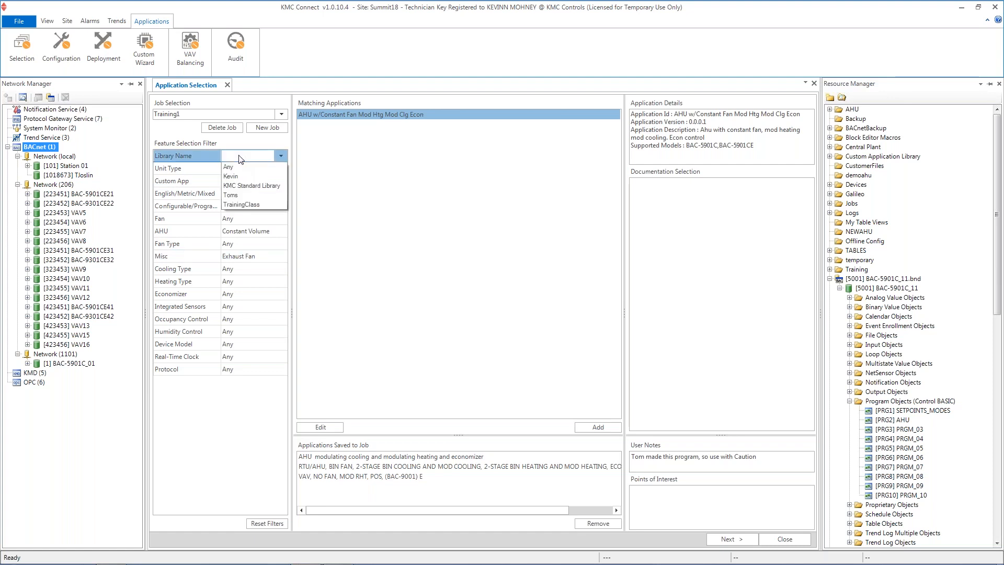
{"action": "left_click", "coordinate": [243, 186]}
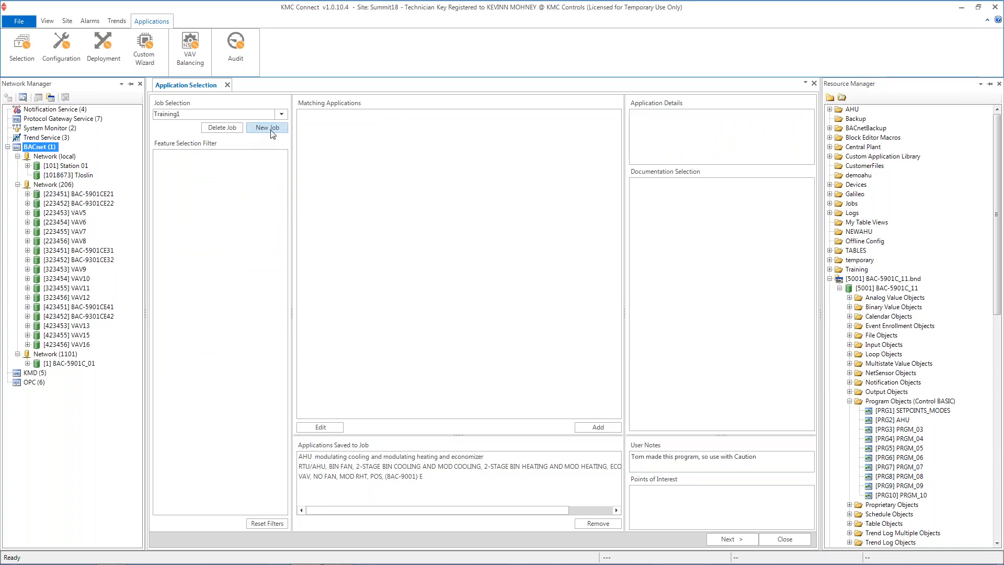
{"action": "double_click", "coordinate": [190, 112]}
{"action": "left_click", "coordinate": [282, 115]}
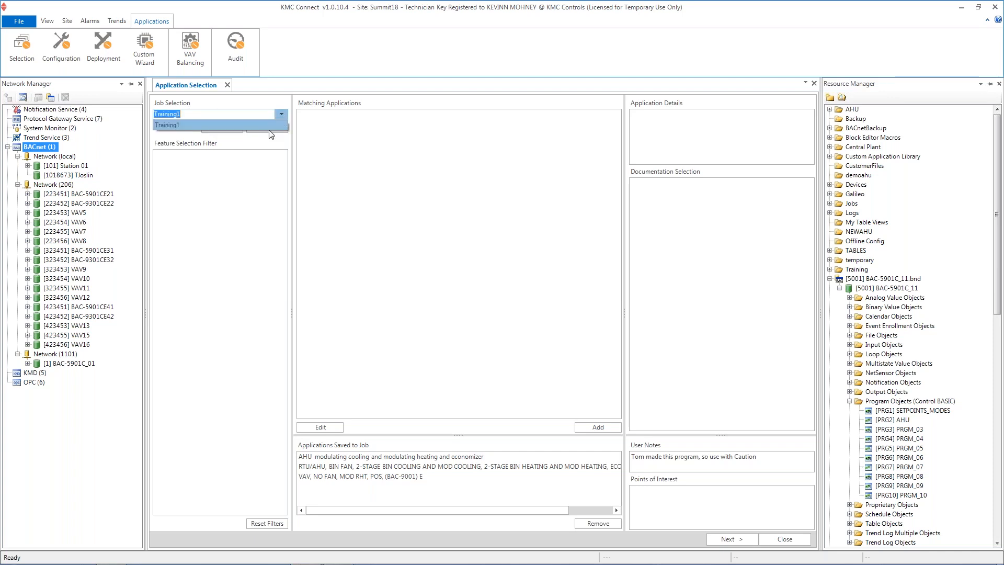
{"action": "left_click", "coordinate": [270, 126]}
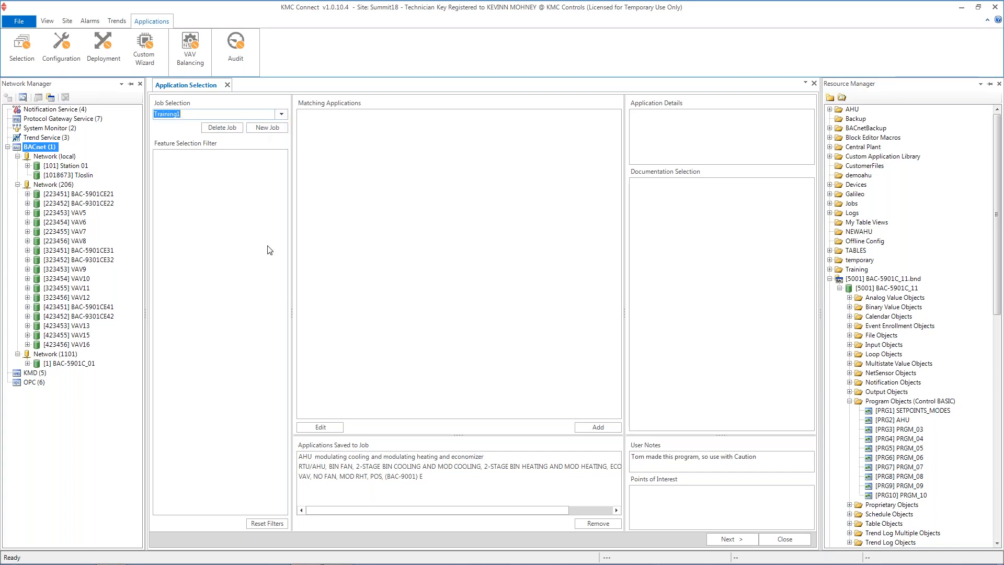
Open the configuration of the job's saved AHU modulating cooling and modulating heating and economizer application.
{"action": "left_click", "coordinate": [367, 455]}
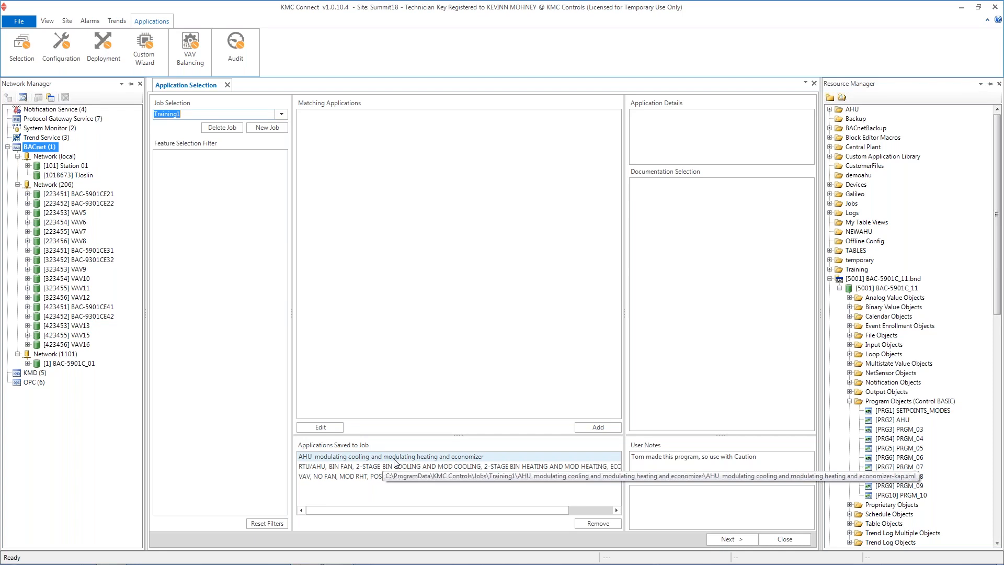
{"action": "left_click", "coordinate": [394, 458]}
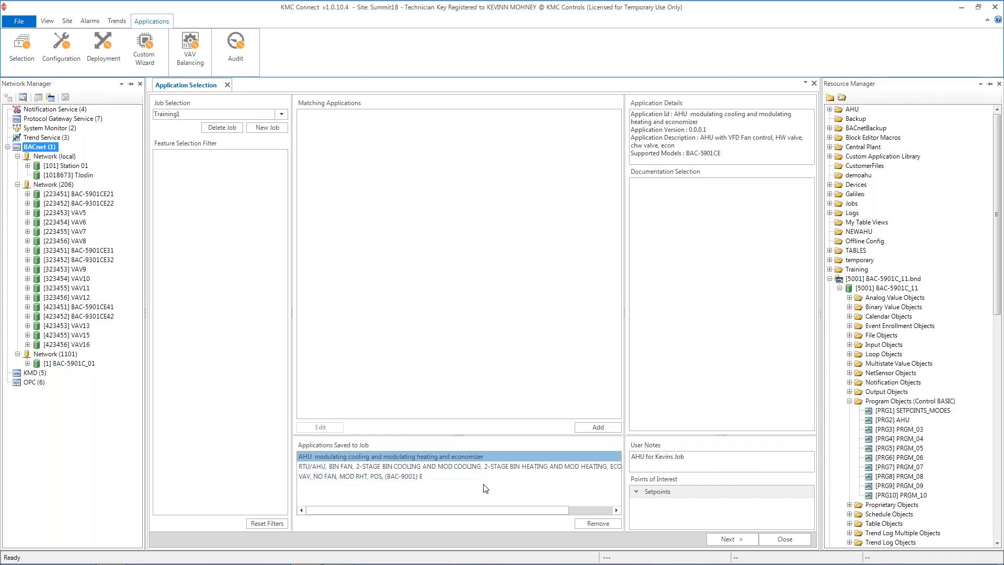
{"action": "left_click", "coordinate": [728, 539]}
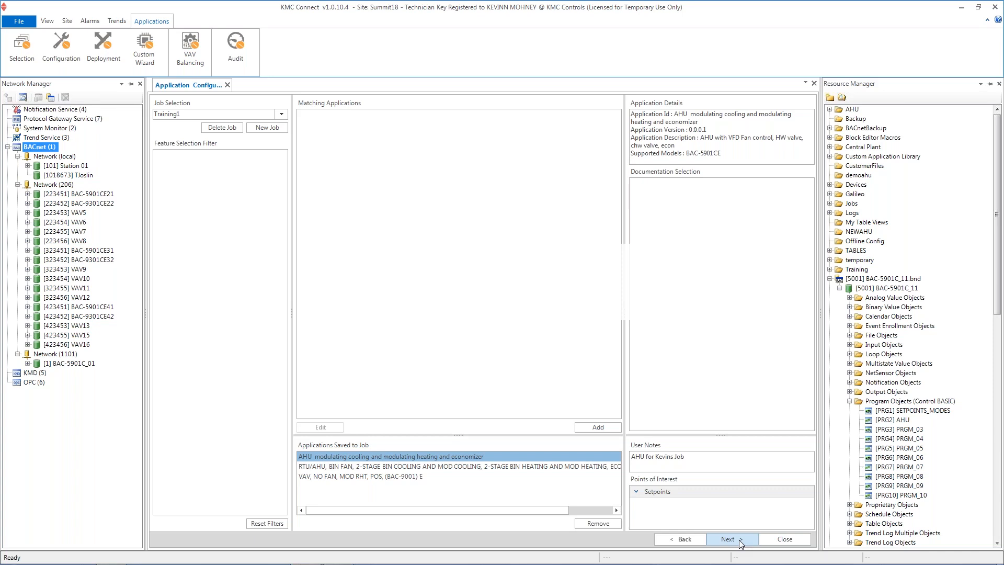
{"action": "left_click", "coordinate": [740, 544]}
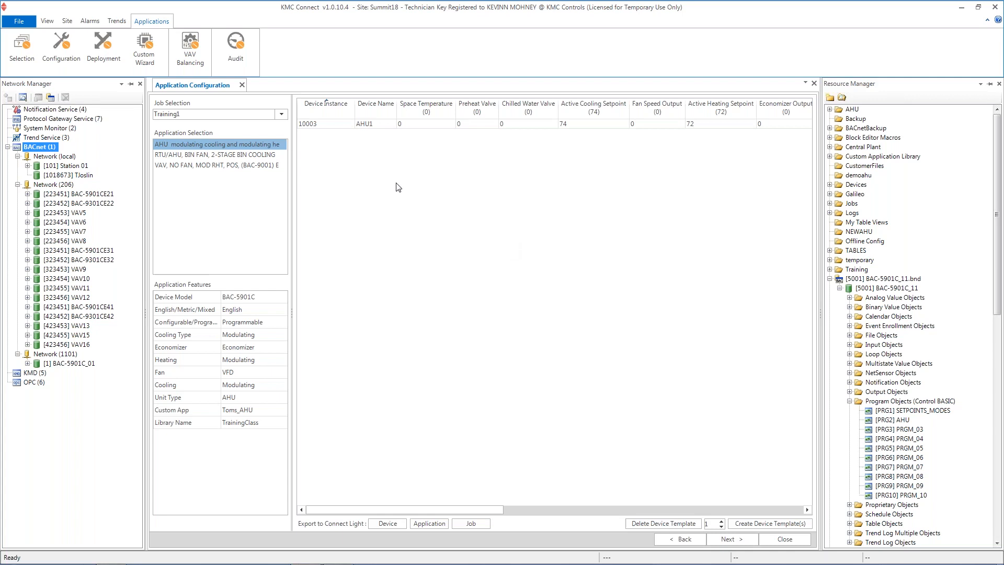
Examine the configuration columns of the AHU1 device template and select its row.
{"action": "left_click", "coordinate": [501, 124]}
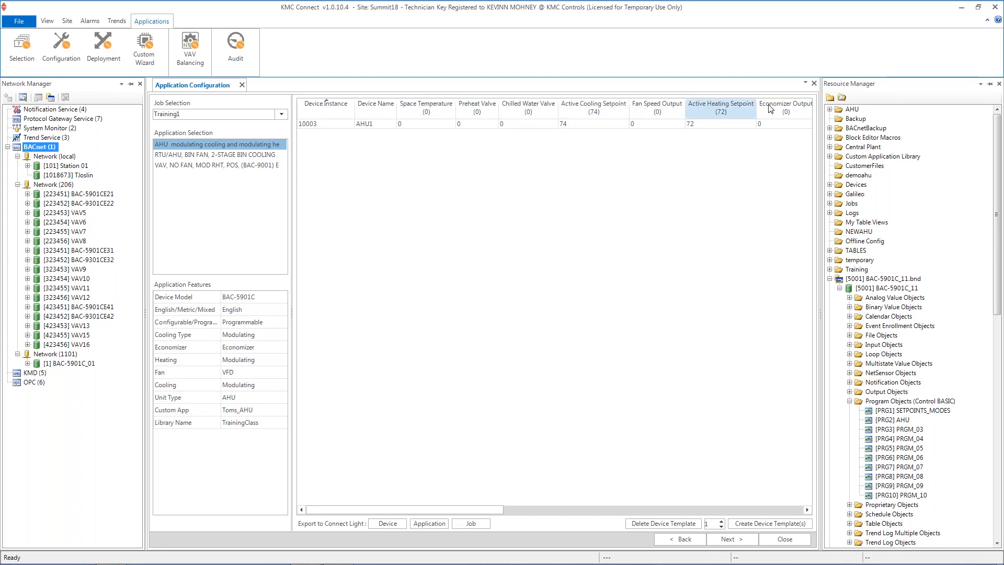
{"action": "left_click_drag", "start_coordinate": [474, 507], "coordinate": [452, 473]}
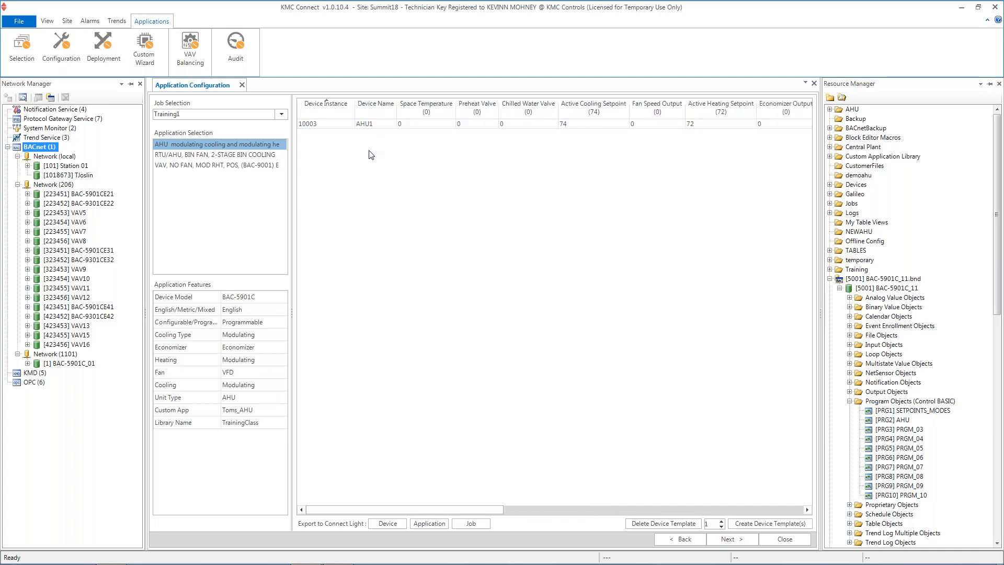
{"action": "left_click", "coordinate": [384, 125]}
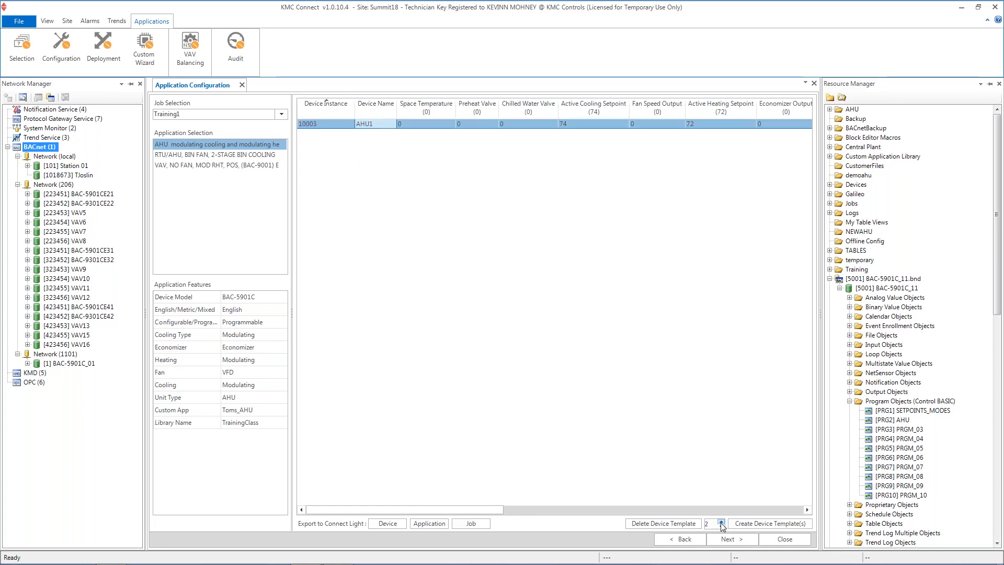
Create 2 additional device templates for the AHU modulating cooling and heating application and proceed to application deployment.
{"action": "left_click", "coordinate": [753, 523]}
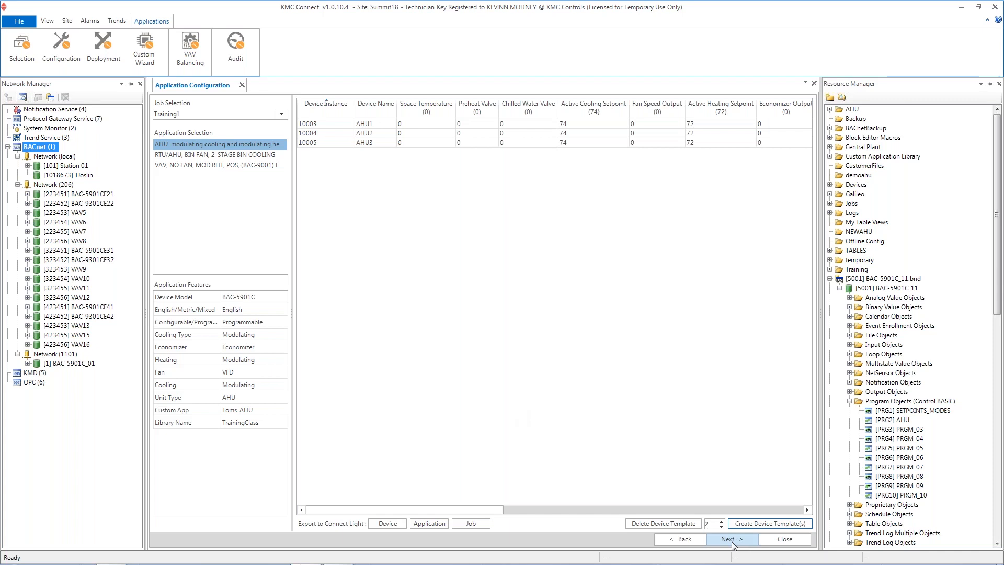
{"action": "mouse_move", "coordinate": [337, 559]}
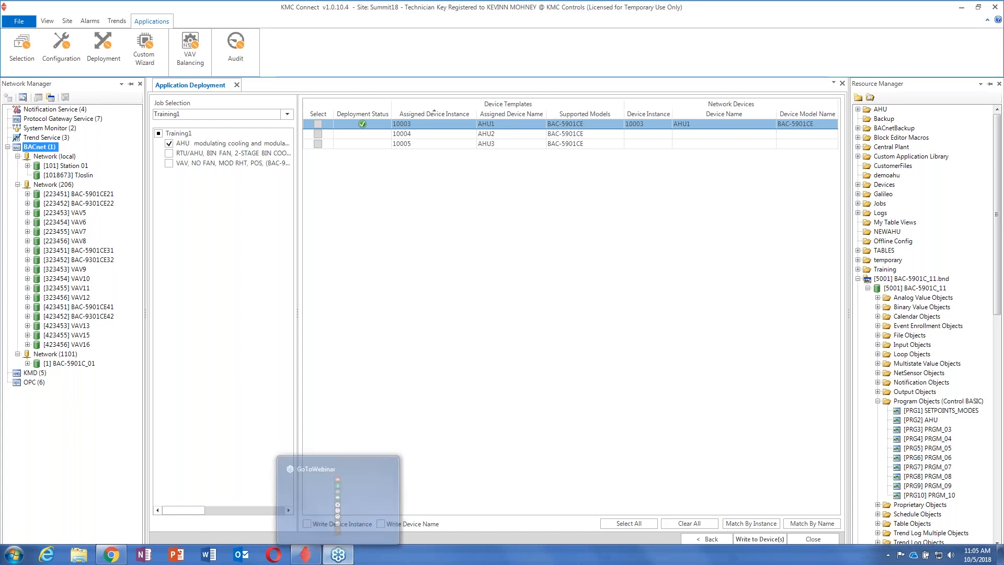
Review the Control BASIC code of the SETPOINTS_MODES and AHU programs in BAC-5901C_11, dismiss Block Programming, and return to the application deployment.
{"action": "left_click", "coordinate": [941, 411]}
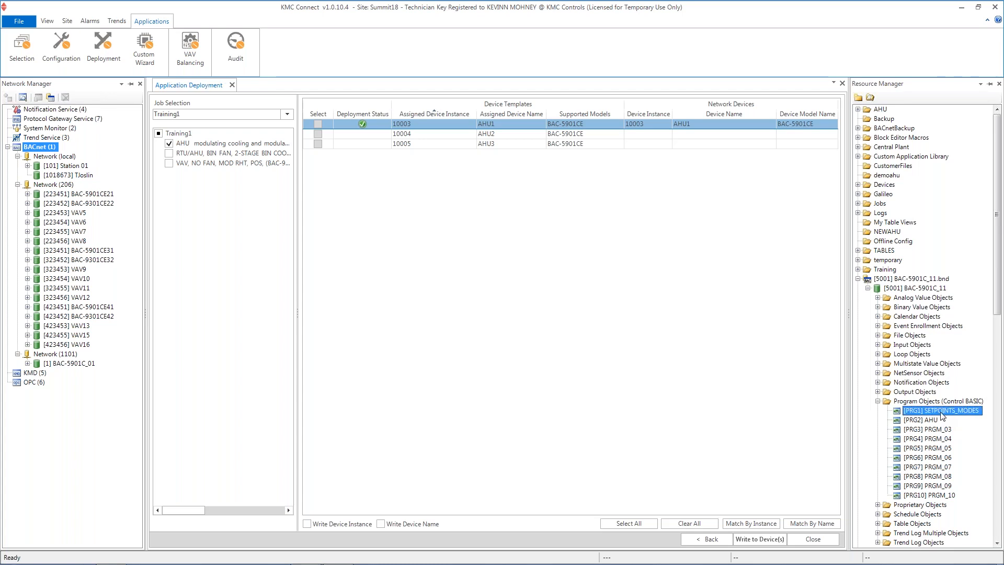
{"action": "double_click", "coordinate": [941, 411]}
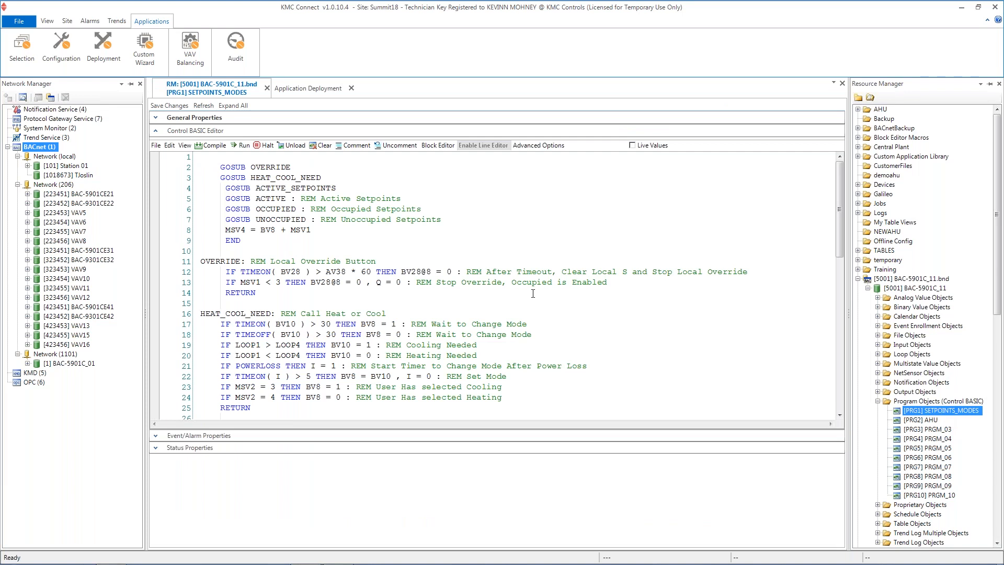
{"action": "double_click", "coordinate": [925, 422]}
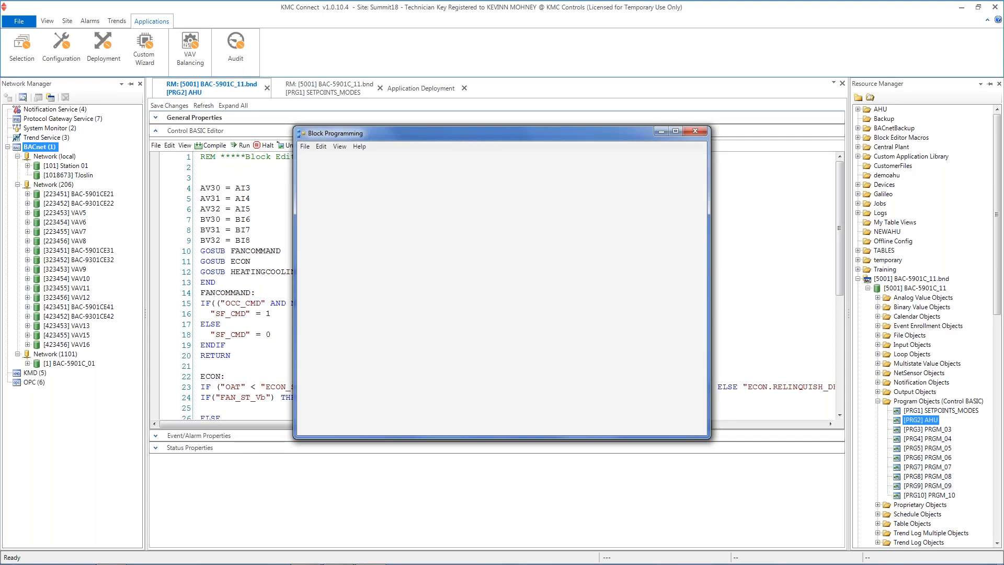
{"action": "left_click", "coordinate": [696, 132]}
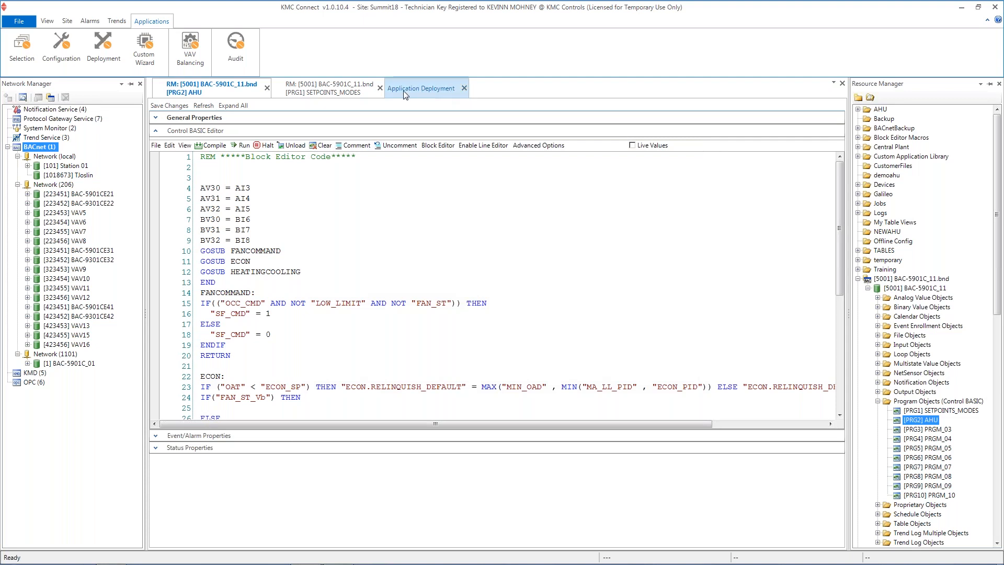
{"action": "left_click", "coordinate": [380, 88]}
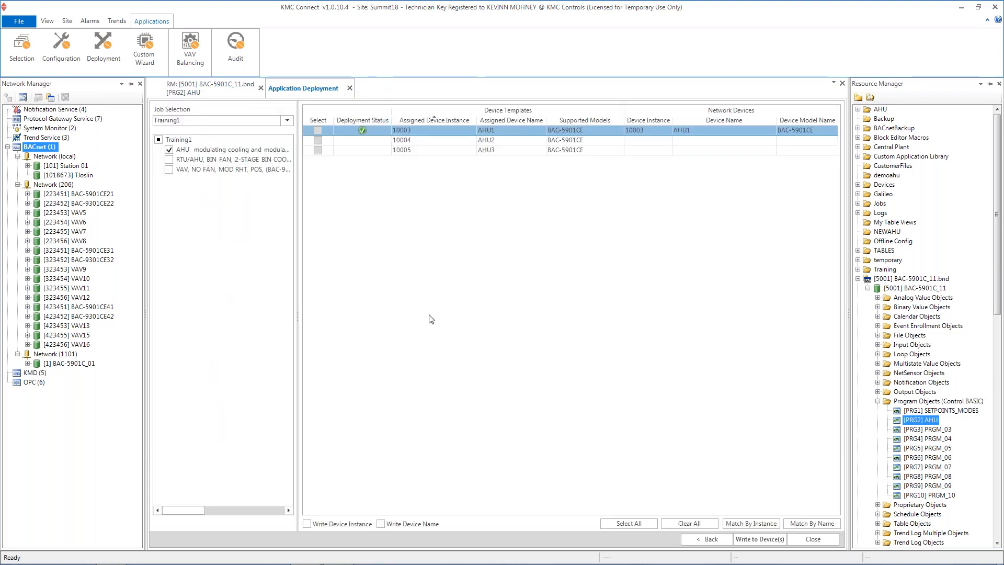